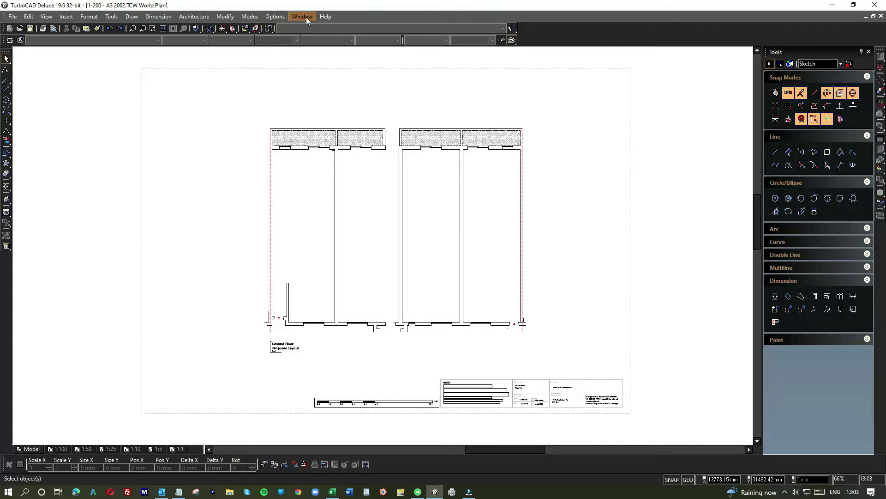
# Step: Switch to the open drawing 1-100 - A3 3 D Drawing Practice 1.TCW and bring its floor plan into view
pyautogui.click(306, 18)
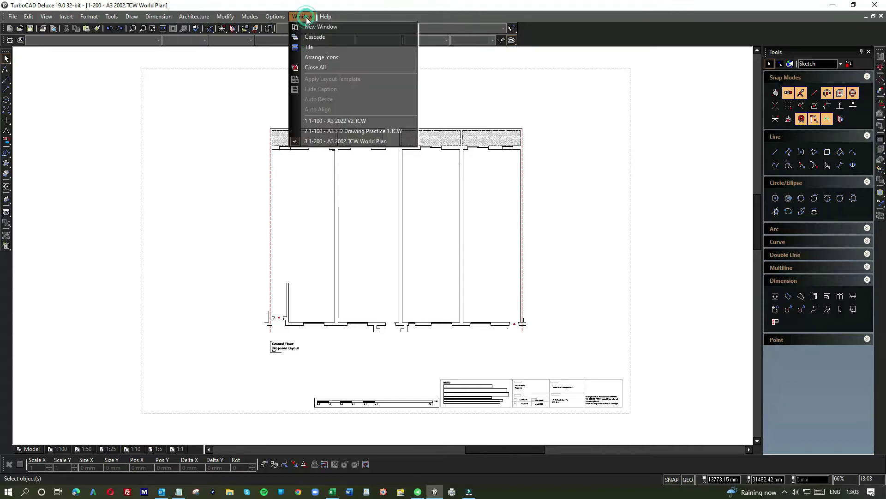
pyautogui.click(360, 131)
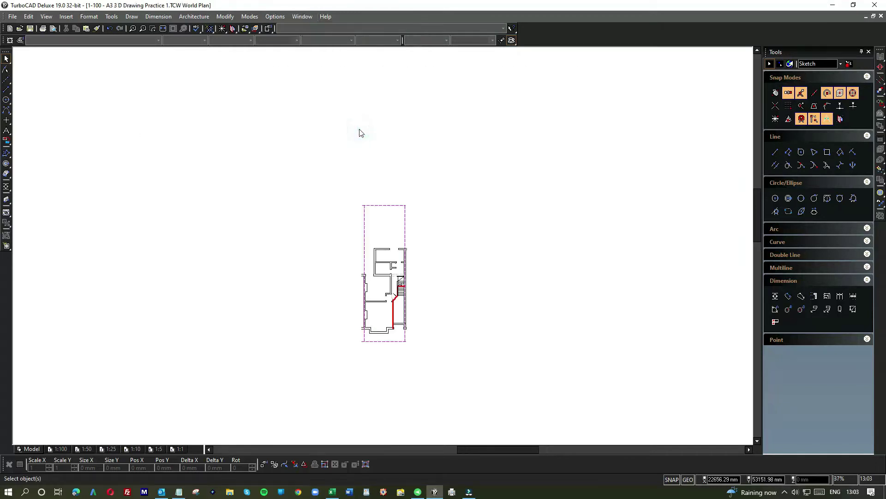
pyautogui.scroll(-5, 376, 251)
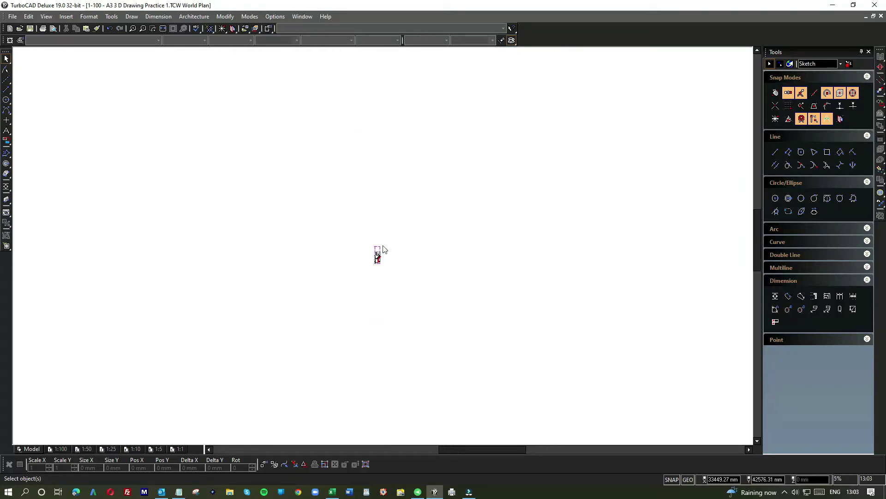
pyautogui.scroll(5, 393, 254)
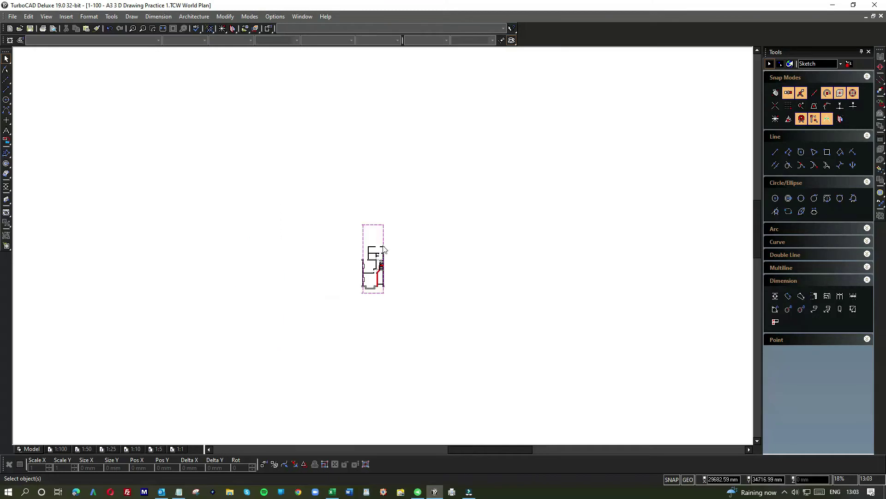
pyautogui.scroll(3, 382, 248)
pyautogui.scroll(-2, 382, 248)
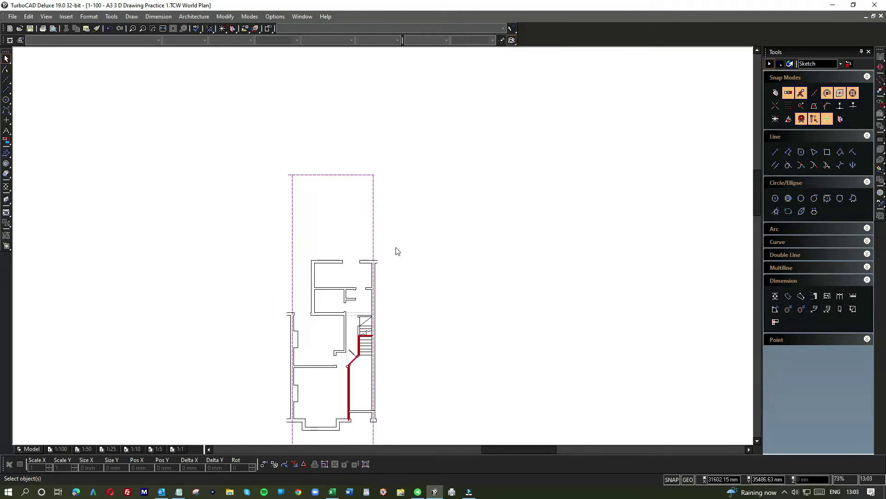
# Step: Check in the full print preview where the floor plan sits on the print pages, leaving without printing
pyautogui.hotkey('ctrl', 'p')
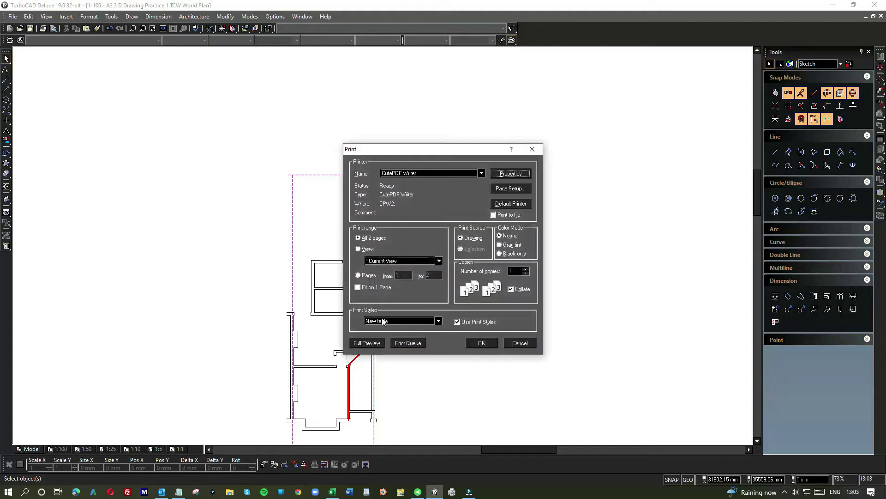
pyautogui.click(367, 343)
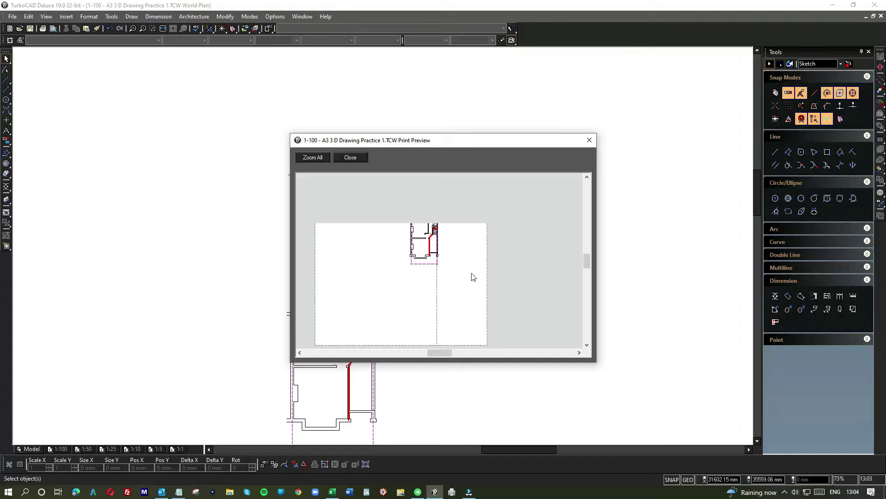
pyautogui.click(593, 141)
pyautogui.click(513, 342)
pyautogui.scroll(-5, 382, 247)
pyautogui.scroll(5, 382, 248)
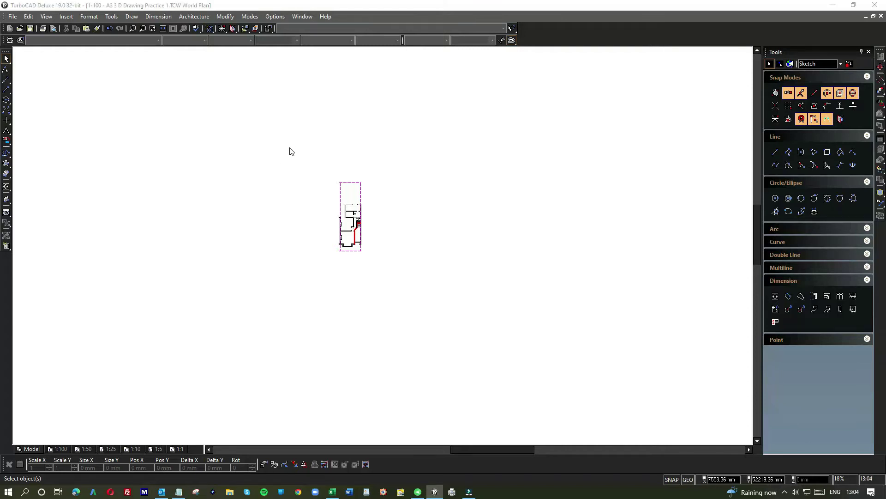
pyautogui.hotkey('ctrl', 'p')
pyautogui.click(367, 343)
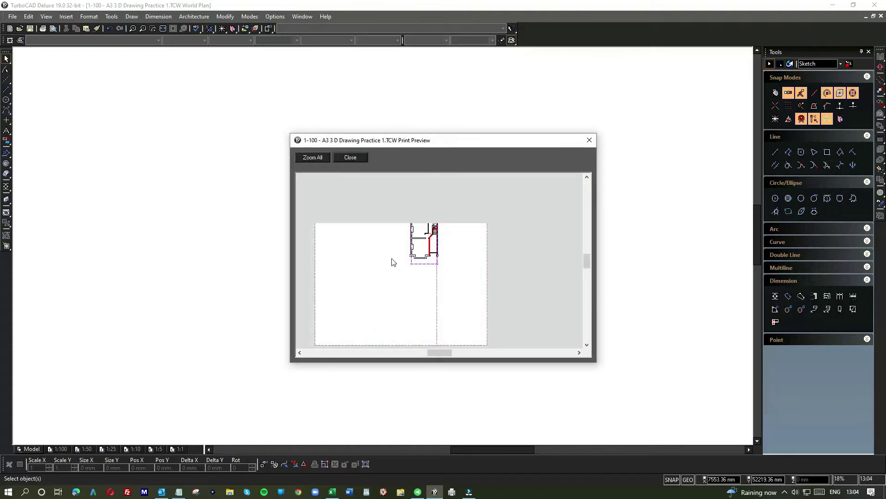
pyautogui.click(589, 142)
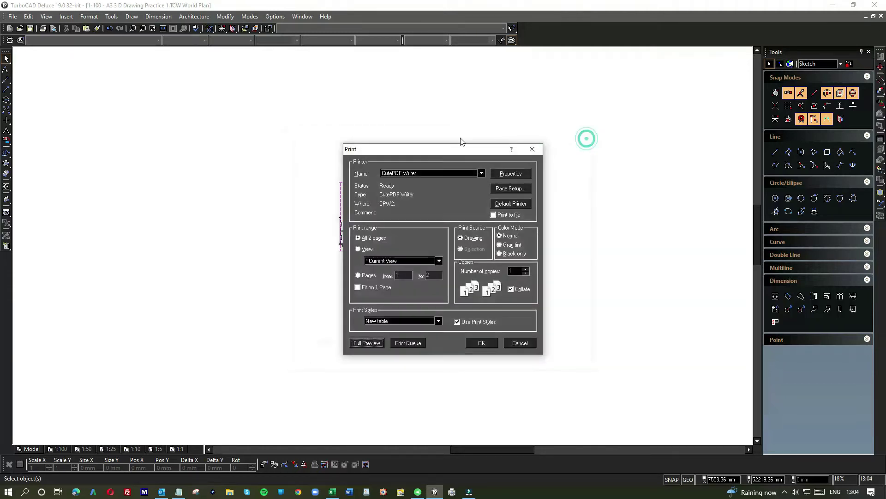
pyautogui.click(519, 343)
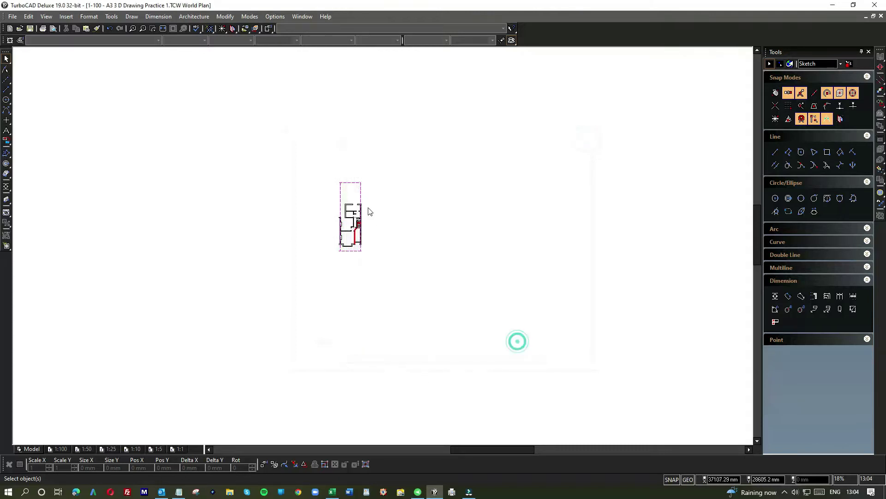
# Step: Move the whole floor plan down and left inside the first print page, and check it in the full print preview
pyautogui.moveTo(329, 175); pyautogui.dragTo(406, 279)
pyautogui.moveTo(348, 225); pyautogui.dragTo(280, 266)
pyautogui.hotkey('ctrl', 'p')
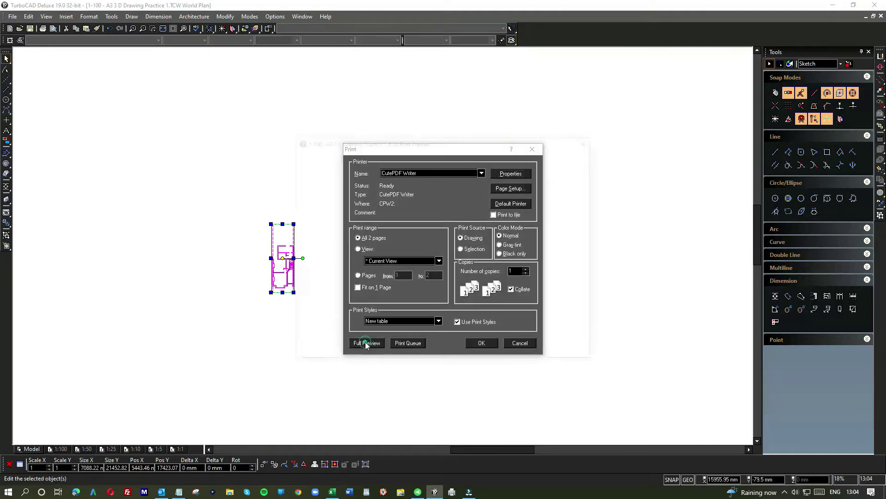
pyautogui.click(365, 342)
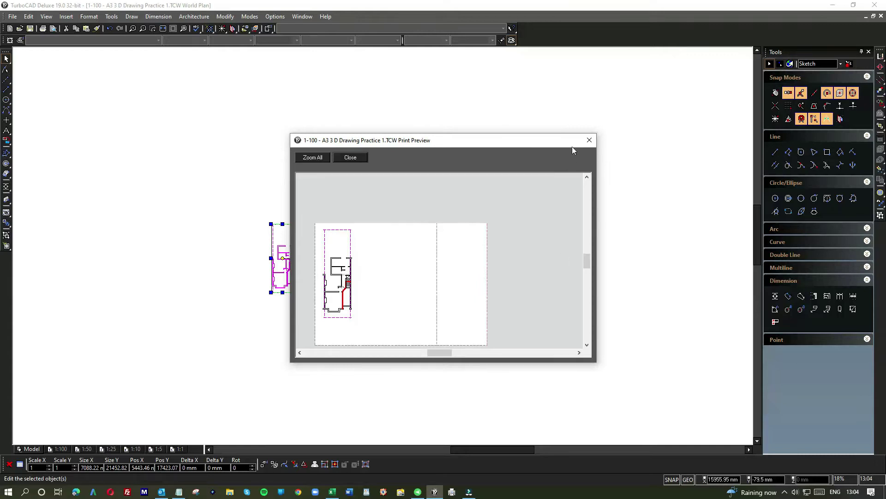
pyautogui.click(590, 140)
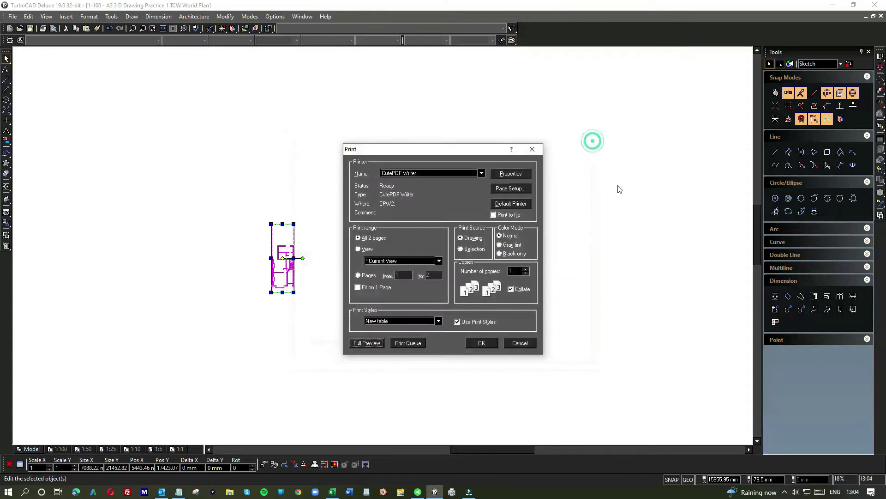
pyautogui.click(522, 341)
# Step: Print all pages of the drawing with CutePDF Writer, saving over test print.pdf in the Downloads folder
pyautogui.hotkey('ctrl', 'p')
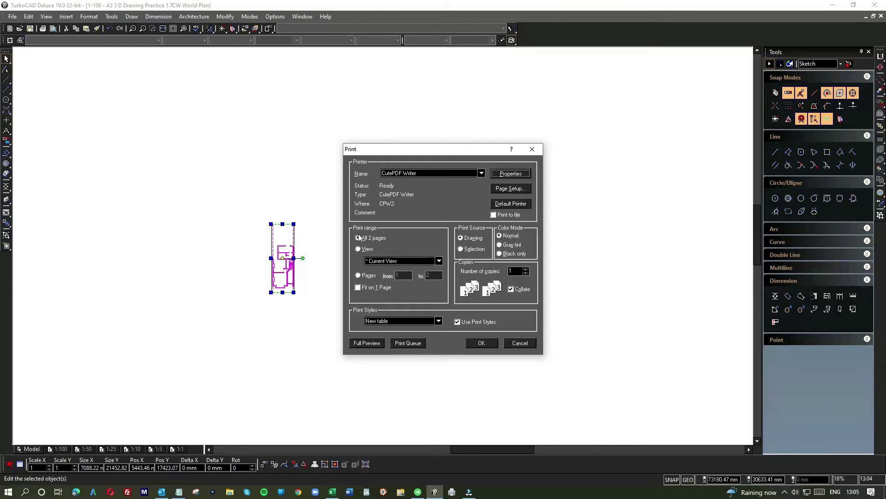
pyautogui.click(481, 342)
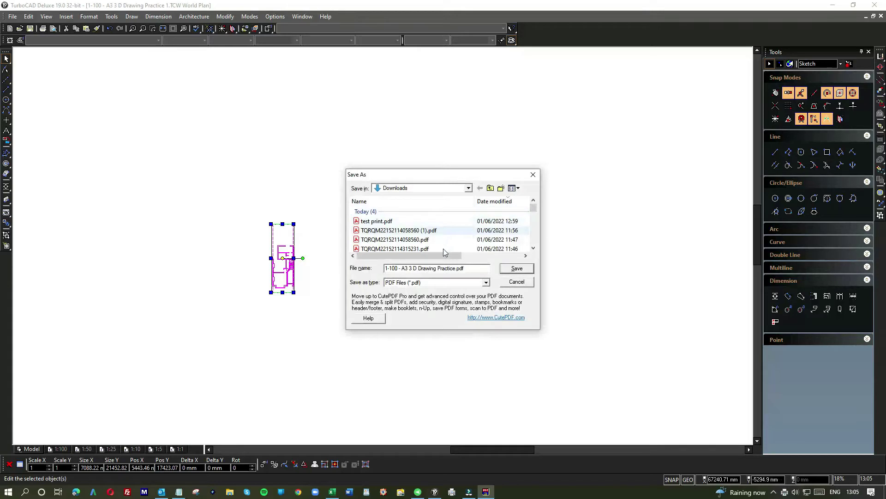
pyautogui.click(369, 221)
pyautogui.click(504, 268)
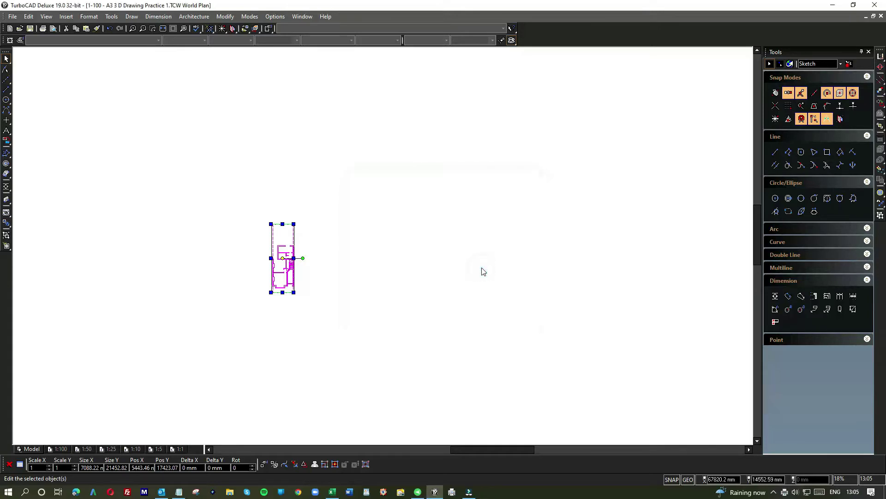
# Step: Open test print.pdf from the recent files in File Explorer and maximize the PDF viewer
pyautogui.click(231, 492)
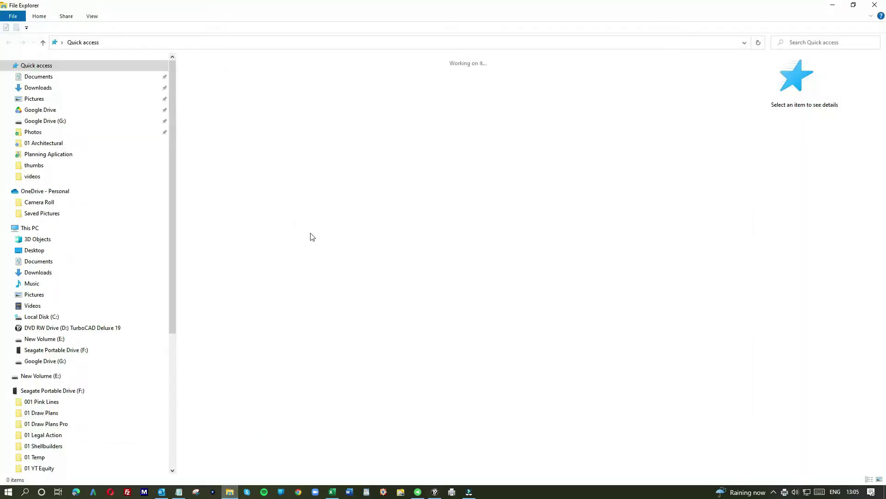
pyautogui.click(227, 159)
pyautogui.doubleClick(227, 159)
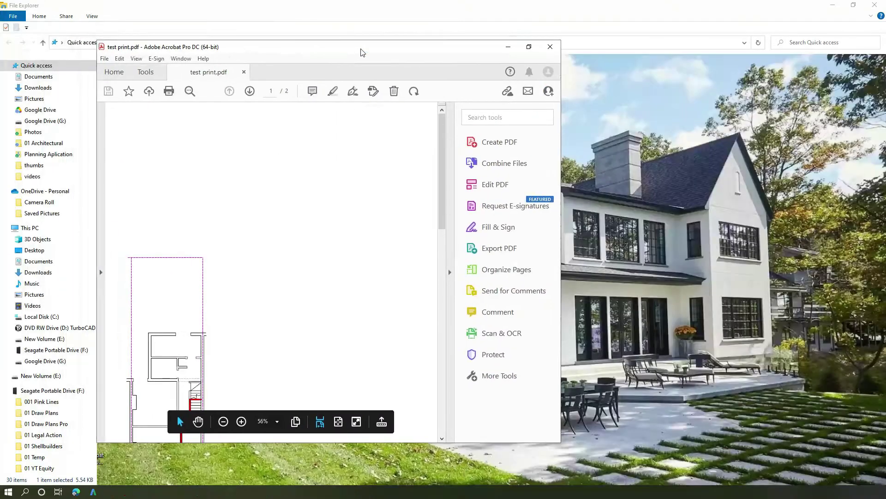
pyautogui.doubleClick(363, 54)
# Step: Examine both pages of test print.pdf to see how the floor plan is laid out across them
pyautogui.scroll(-8, 345, 177)
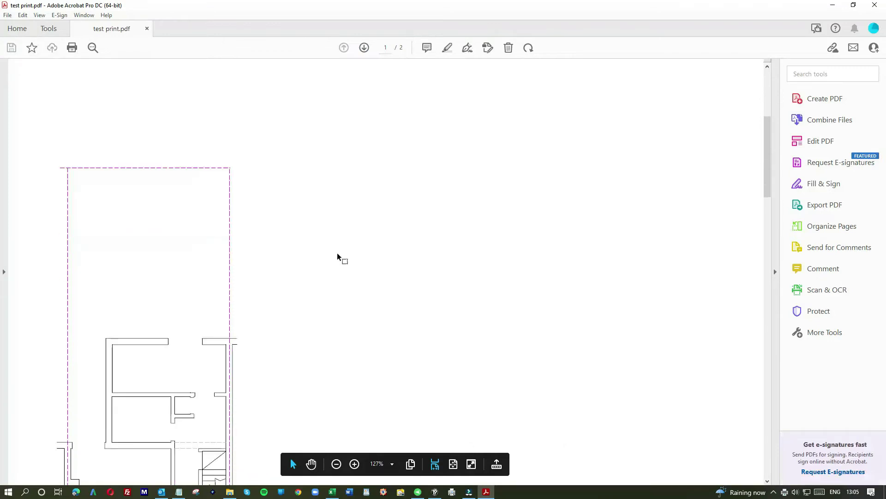
pyautogui.scroll(-6, 342, 250)
pyautogui.scroll(5, 351, 245)
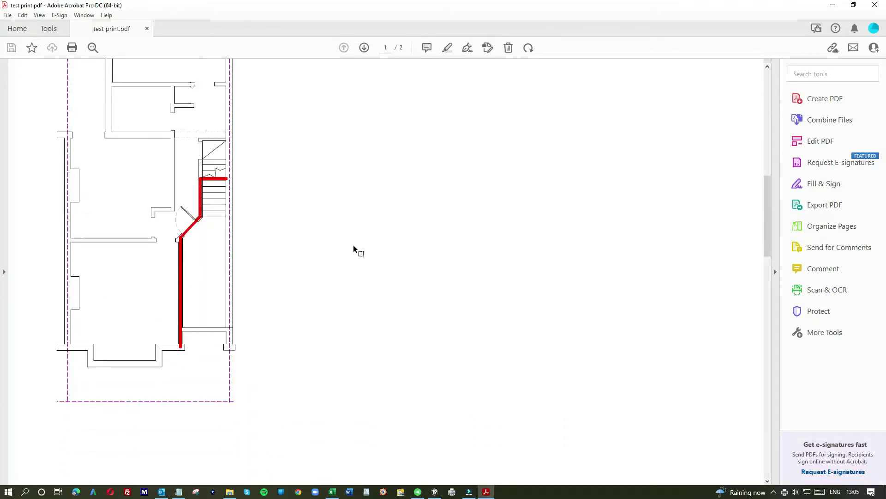
pyautogui.scroll(7, 288, 228)
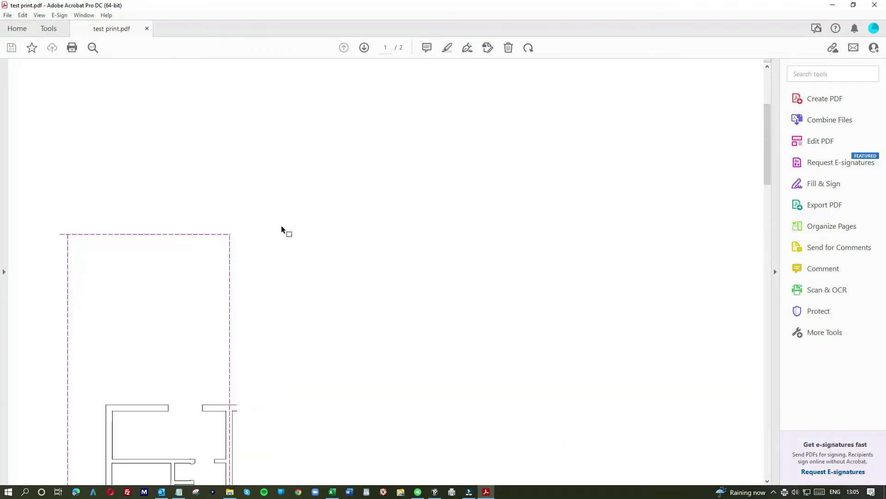
pyautogui.scroll(-15, 281, 225)
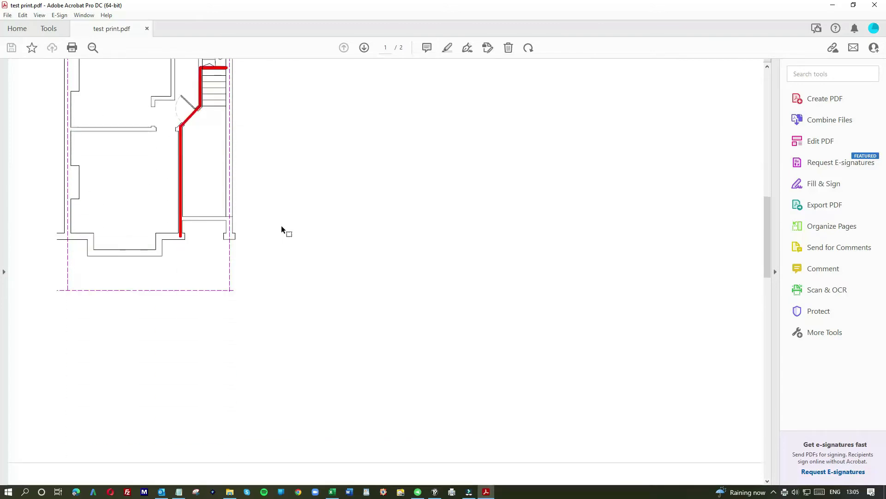
pyautogui.scroll(4, 279, 225)
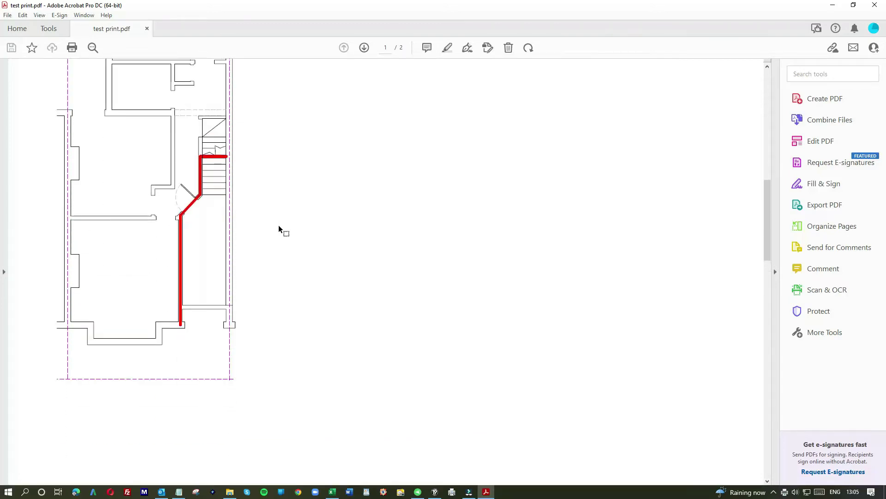
pyautogui.scroll(-19, 279, 223)
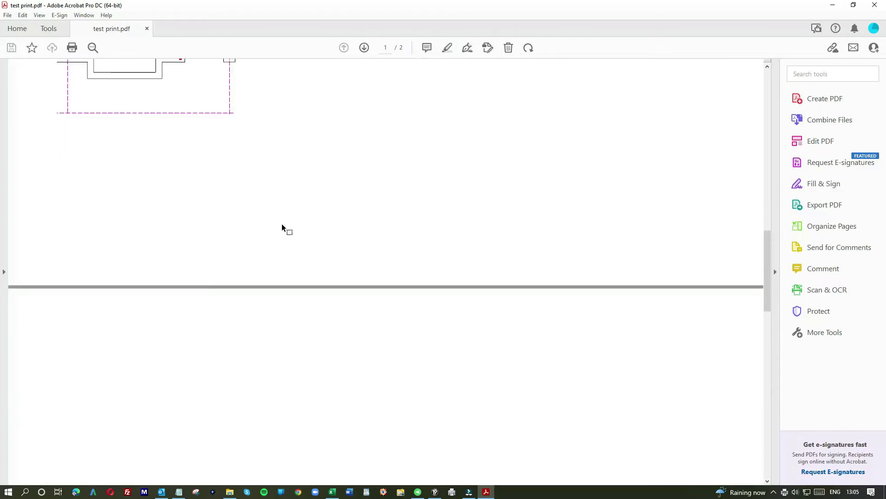
pyautogui.scroll(-10, 297, 229)
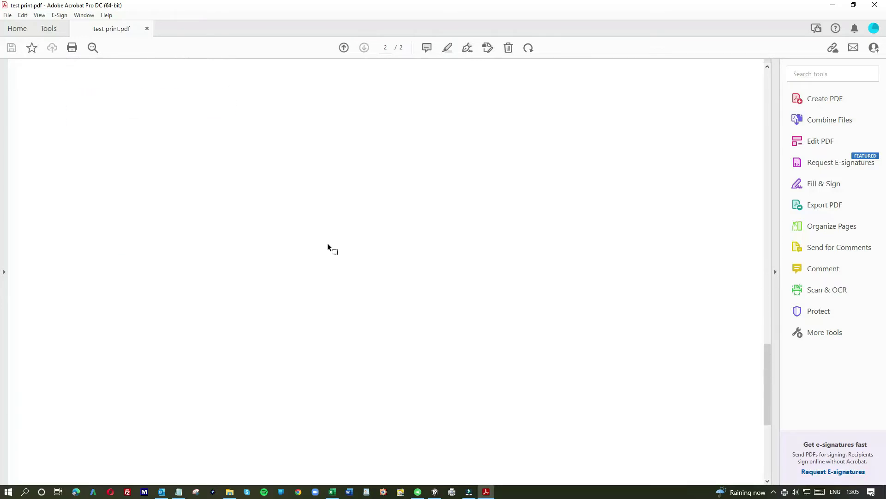
pyautogui.scroll(12, 328, 247)
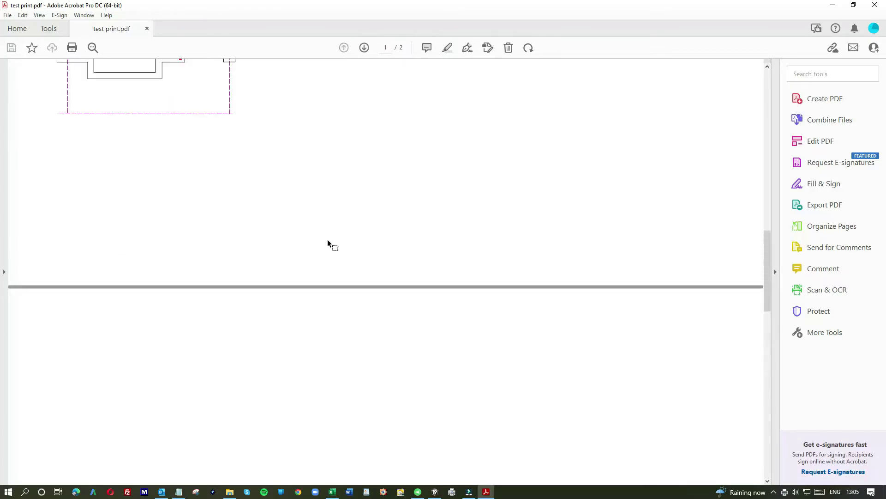
pyautogui.scroll(5, 323, 238)
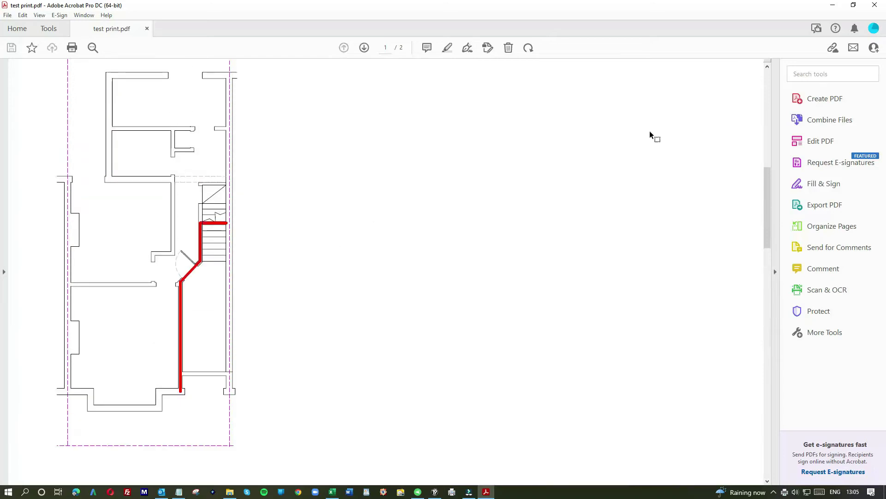
# Step: Close the PDF and switch back to the drawing in TurboCAD
pyautogui.click(877, 6)
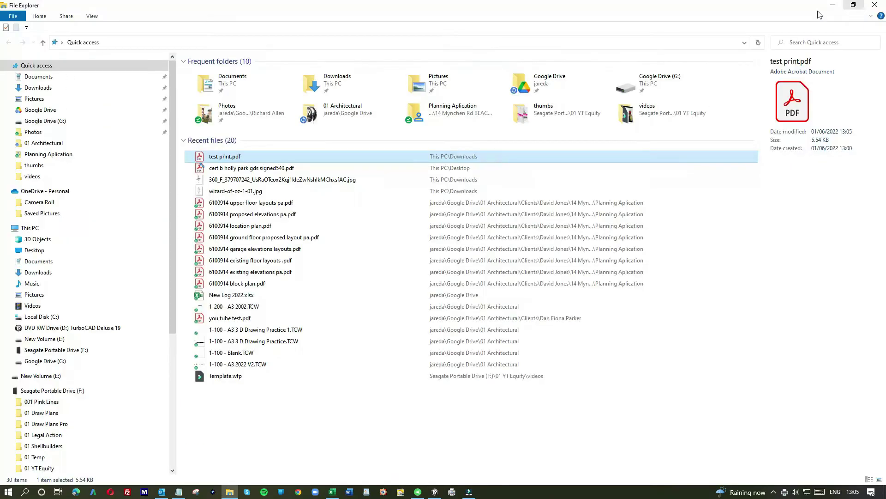
pyautogui.doubleClick(769, 10)
pyautogui.hotkey('alt', 'Tab')
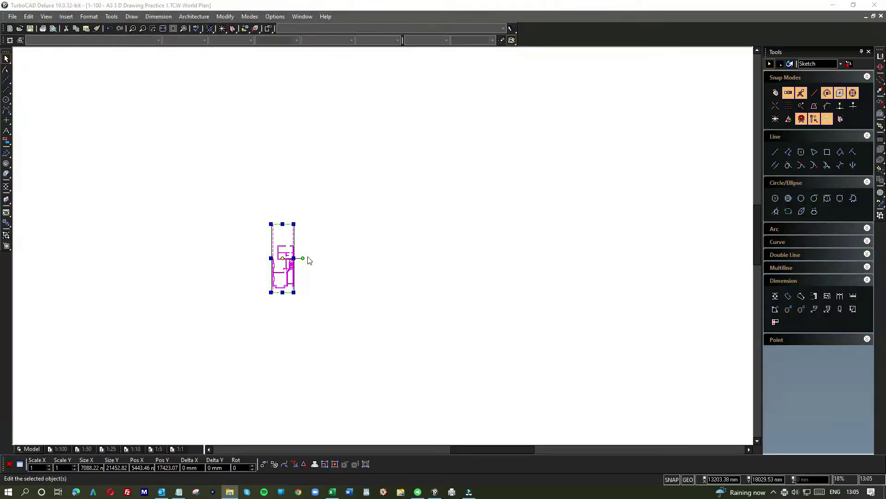
pyautogui.click(373, 290)
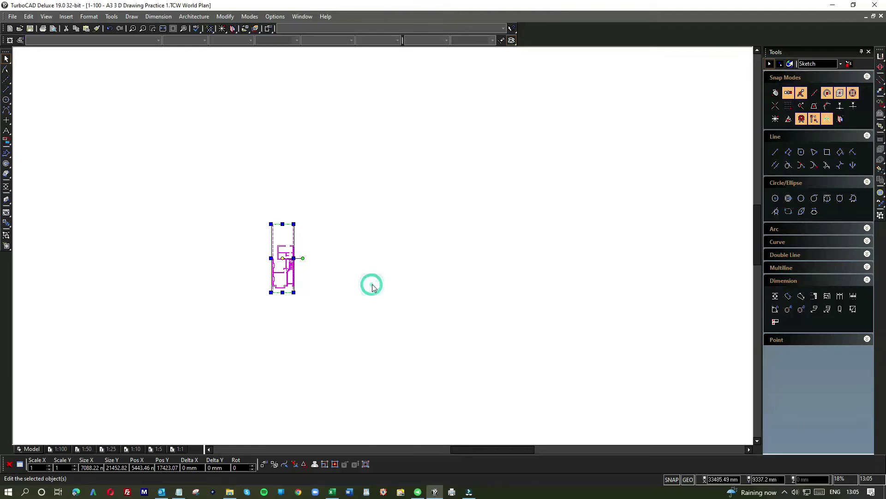
# Step: Check the full print preview again and print the drawing to 1-100 - A3 3 D Drawing Practice.pdf in the Downloads folder
pyautogui.hotkey('ctrl', 'p')
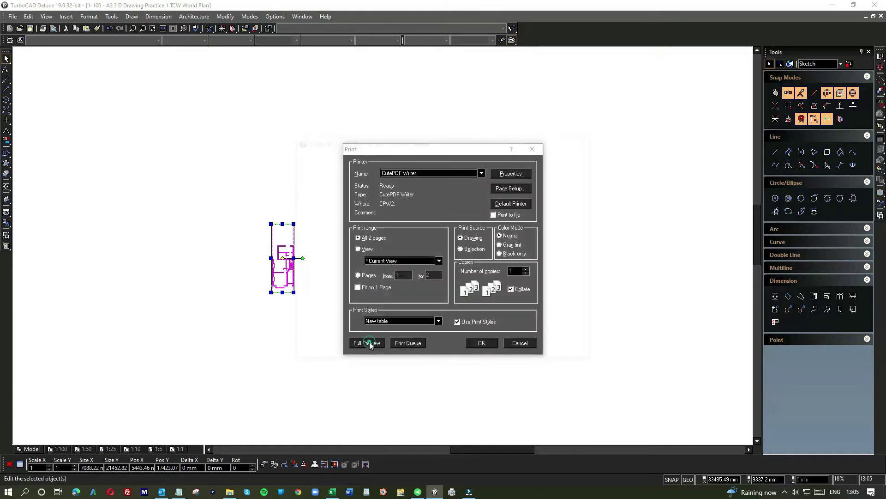
pyautogui.click(367, 343)
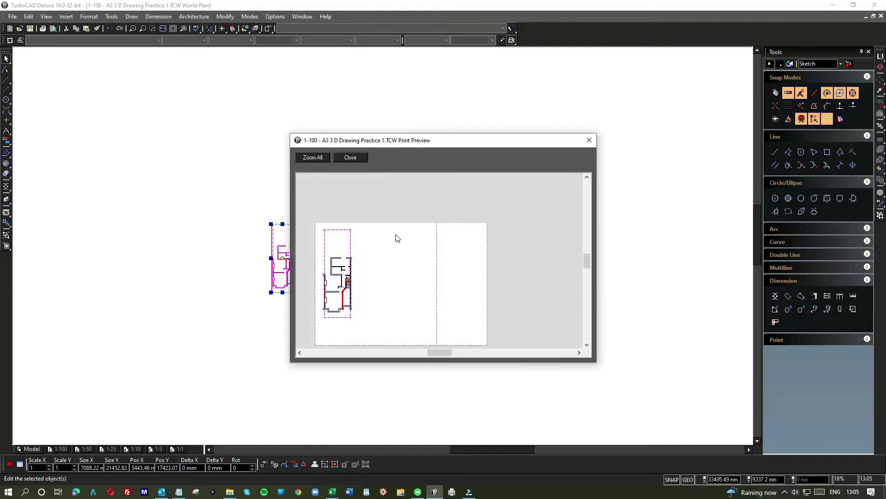
pyautogui.click(436, 352)
pyautogui.click(589, 140)
pyautogui.click(477, 341)
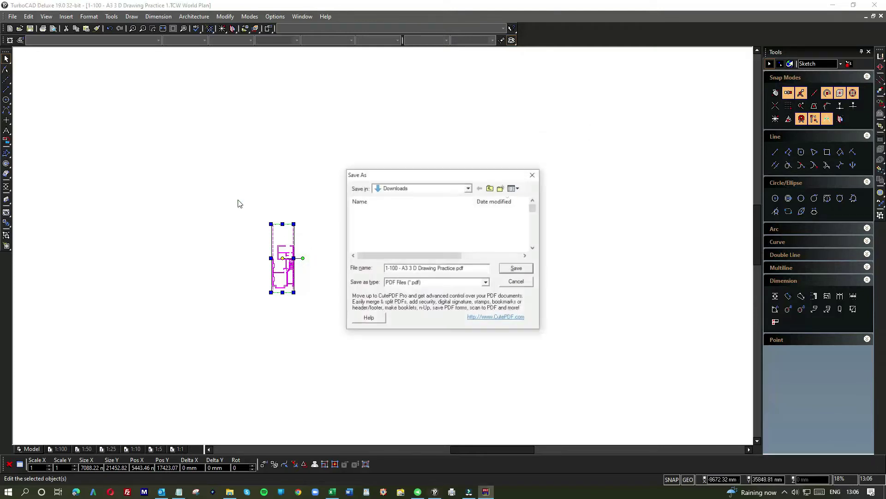
pyautogui.click(517, 268)
# Step: Move the whole floor plan up and to the right, and deselect it
pyautogui.moveTo(248, 207); pyautogui.dragTo(316, 314)
pyautogui.moveTo(286, 239); pyautogui.dragTo(356, 208)
pyautogui.click(431, 236)
pyautogui.click(223, 16)
pyautogui.click(436, 134)
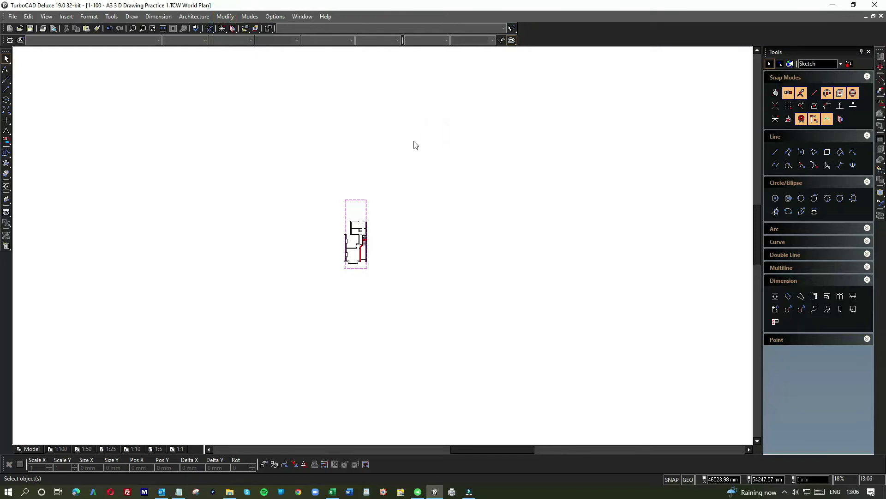
# Step: Check the full print preview of the moved floor plan, and leave the print settings without printing
pyautogui.hotkey('ctrl', 'p')
pyautogui.click(361, 342)
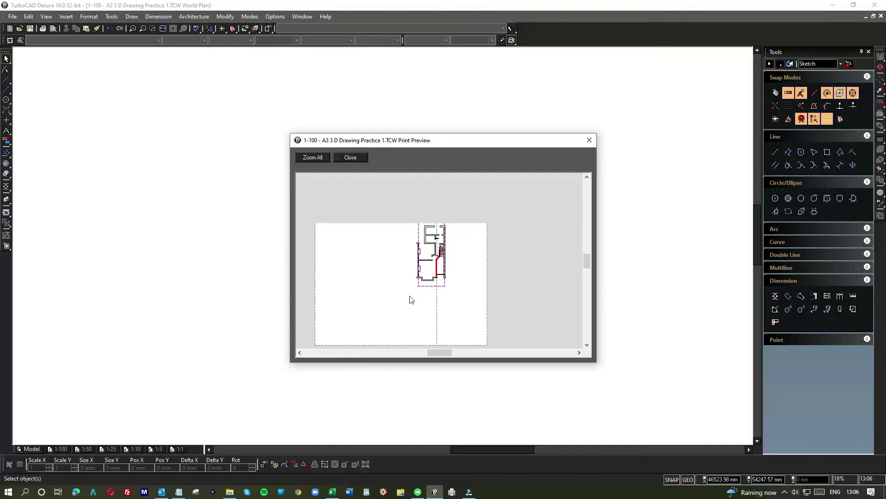
pyautogui.click(589, 141)
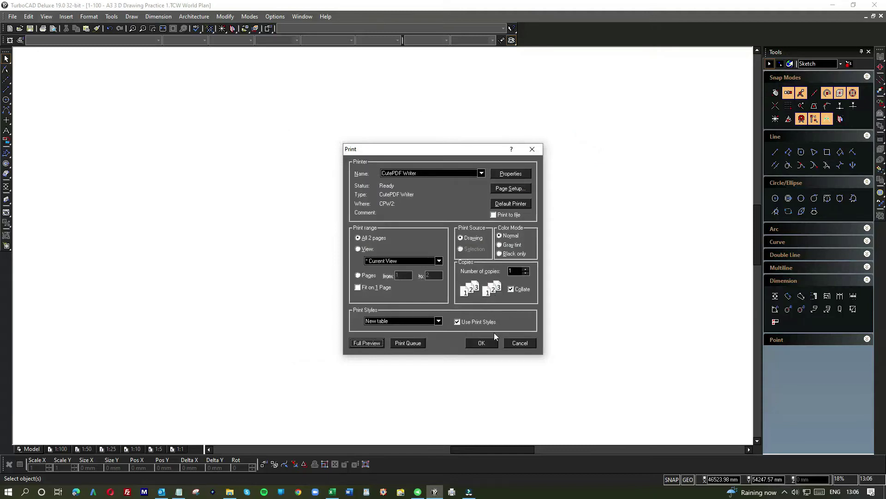
pyautogui.click(511, 340)
# Step: Look through the open drawings, including 1-100 - A3 2022 V2.TCW, and return to 1-200 - A3 2002.TCW
pyautogui.click(302, 16)
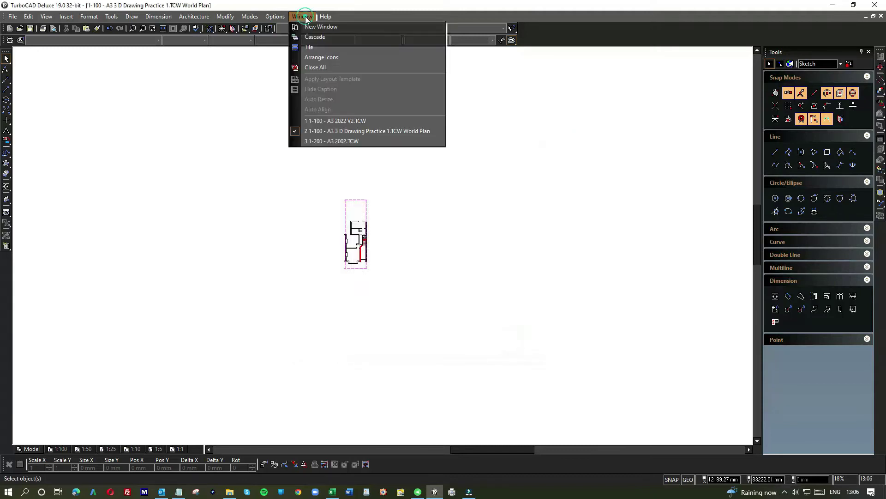
pyautogui.click(342, 142)
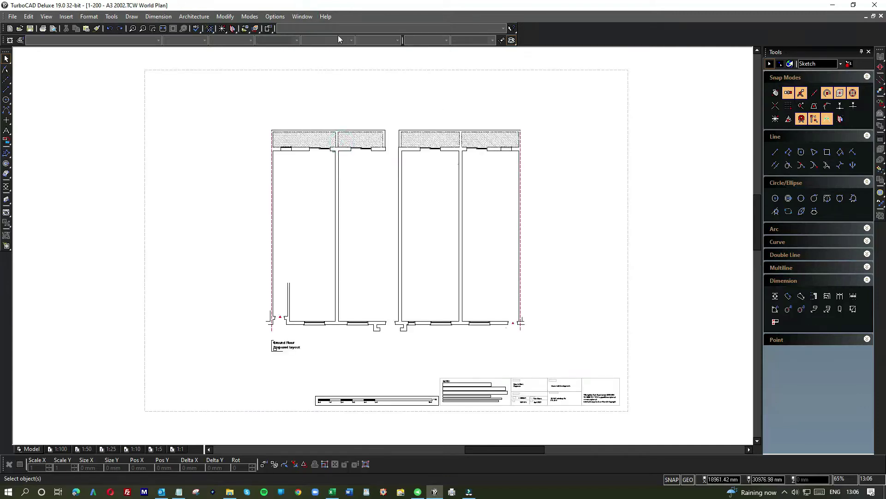
pyautogui.click(304, 17)
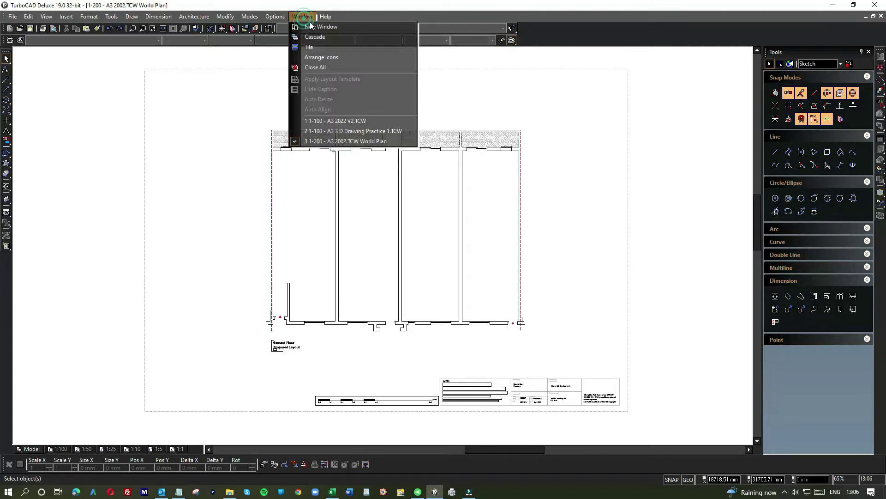
pyautogui.click(342, 120)
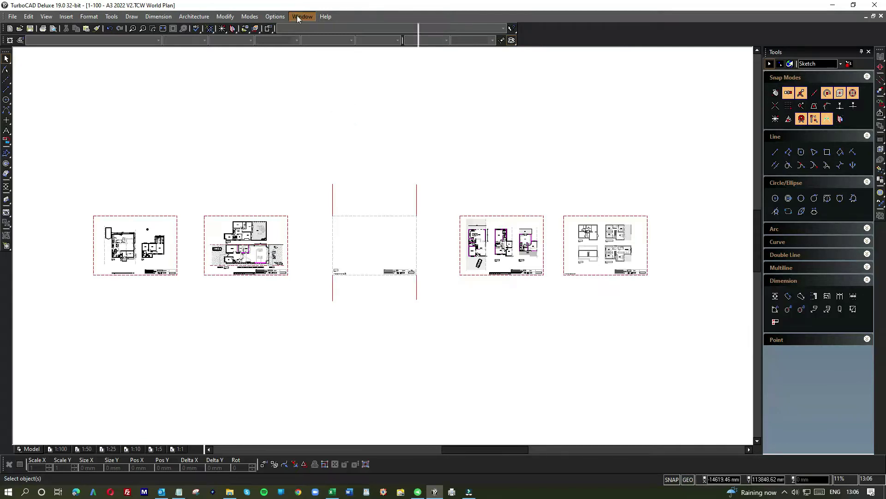
pyautogui.click(297, 18)
pyautogui.click(334, 141)
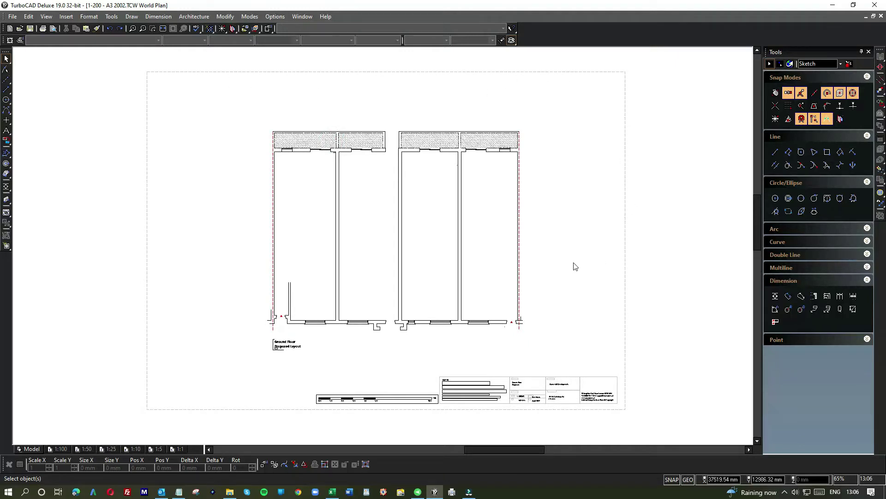
# Step: Examine the notes, title block, scale bar and sheet border of the ground floor proposed layout
pyautogui.scroll(-2, 574, 266)
pyautogui.scroll(2, 380, 303)
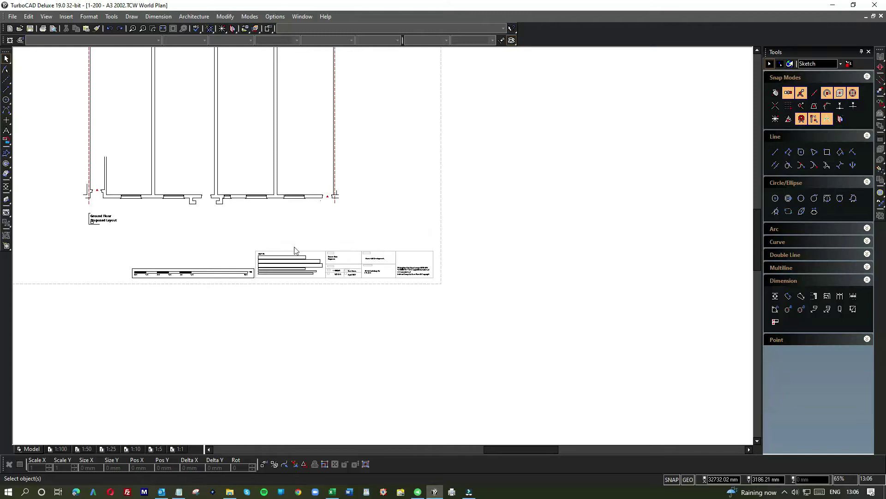
pyautogui.scroll(4, 254, 251)
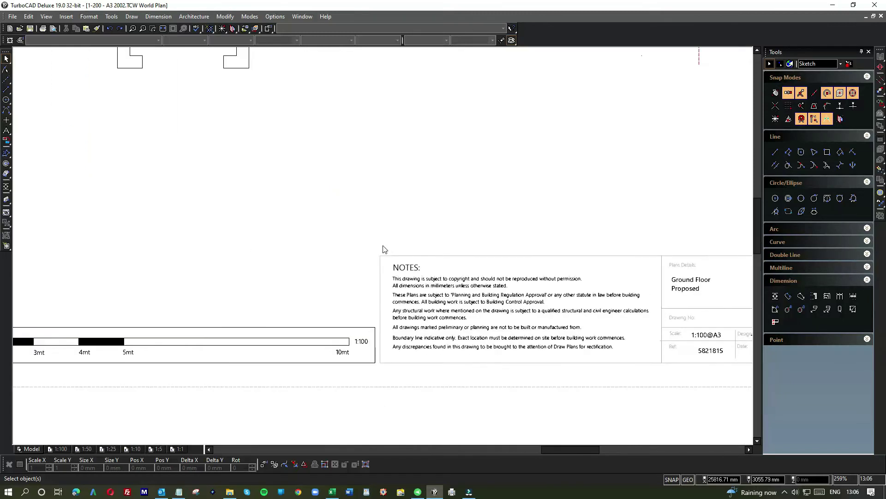
pyautogui.scroll(-1, 382, 249)
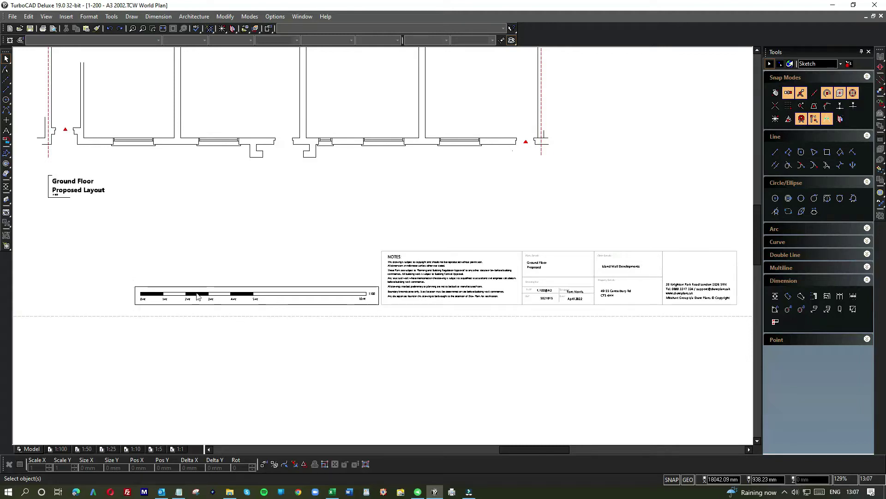
pyautogui.scroll(-2, 369, 306)
pyautogui.scroll(1, 382, 250)
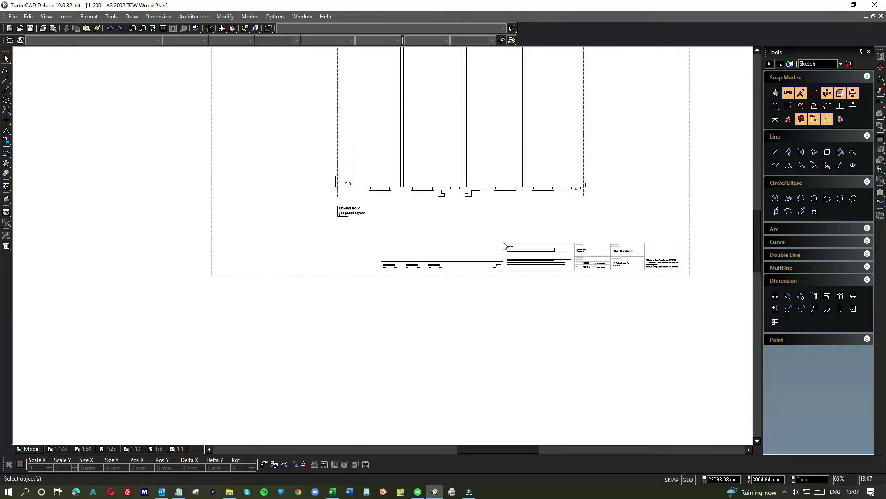
pyautogui.scroll(-1, 382, 249)
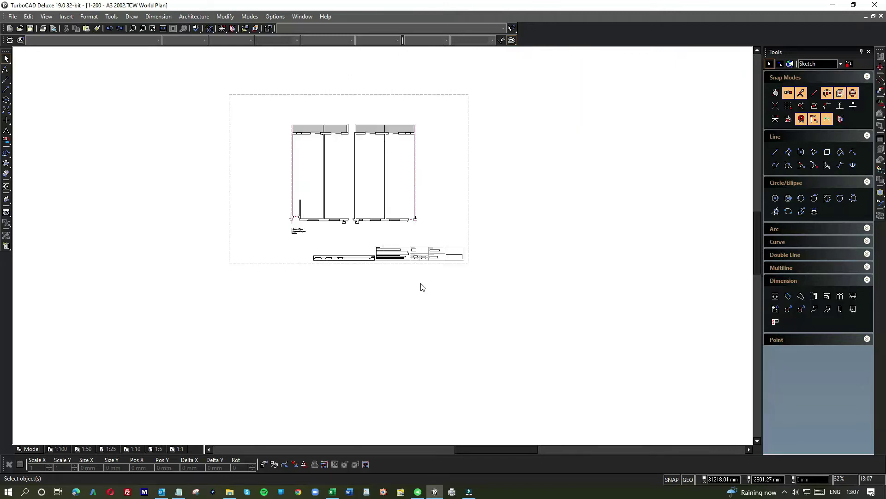
pyautogui.scroll(-4, 384, 252)
pyautogui.scroll(3, 383, 249)
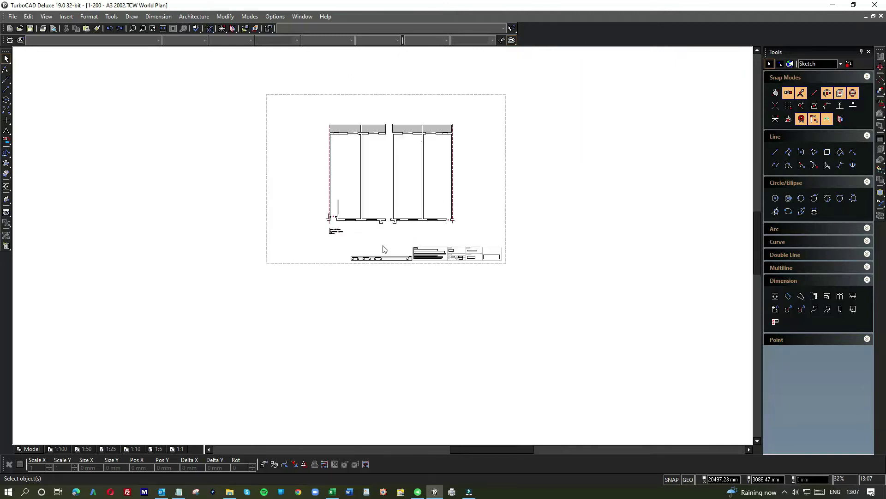
pyautogui.scroll(-1, 383, 249)
pyautogui.click(381, 271)
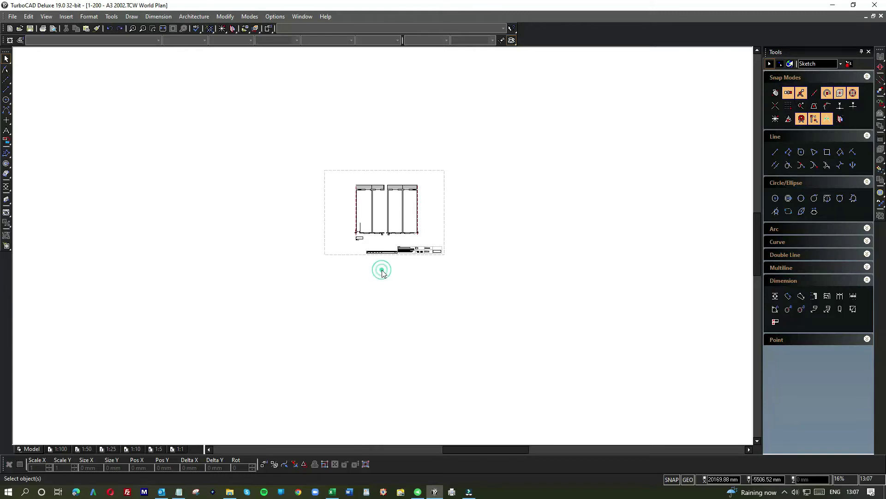
# Step: Check the full print preview and print the drawing with CutePDF Writer to test print.pdf in Downloads, replacing the existing file
pyautogui.hotkey('ctrl', 'p')
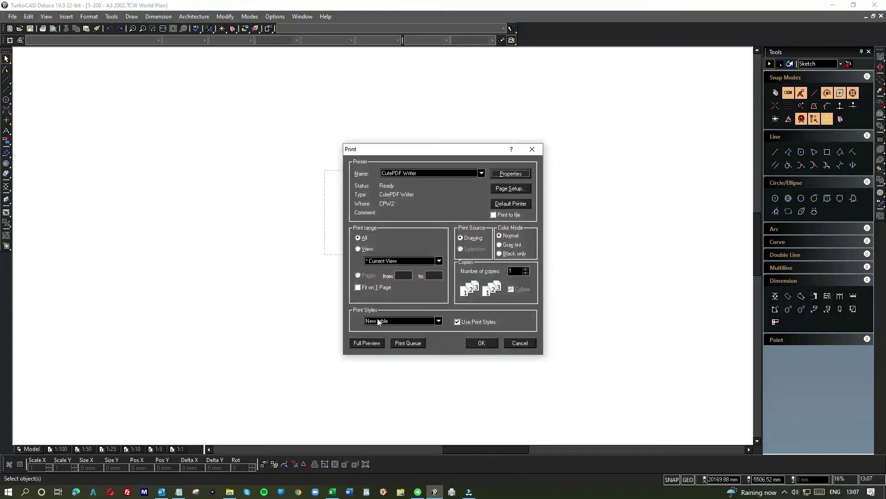
pyautogui.click(366, 344)
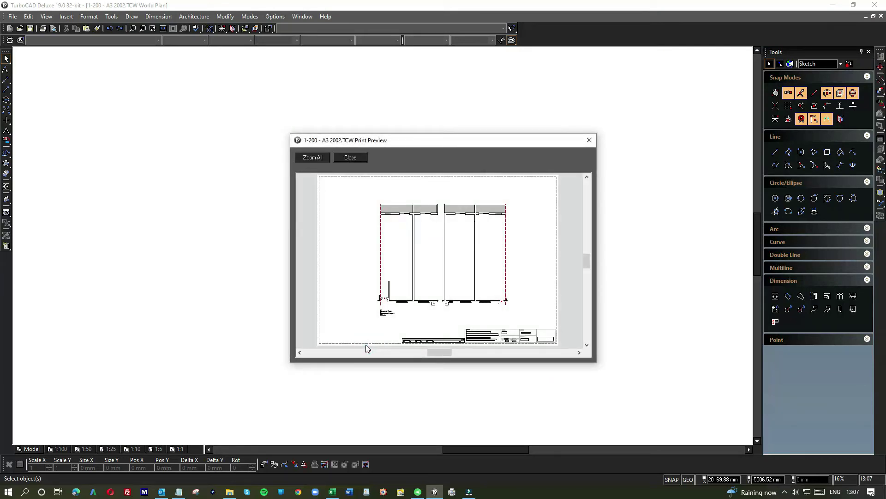
pyautogui.click(591, 140)
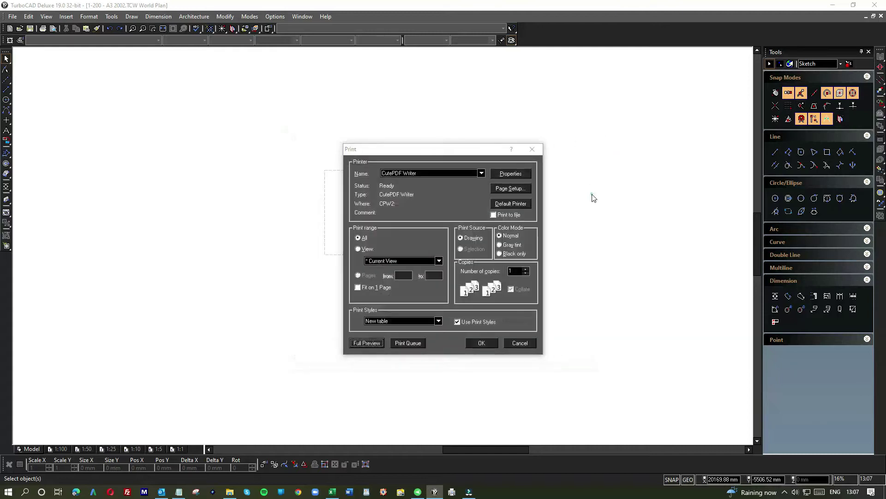
pyautogui.click(481, 344)
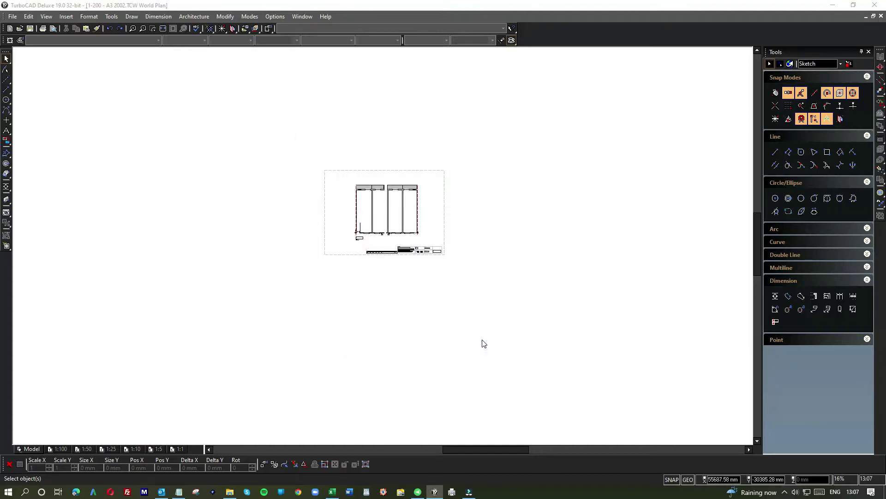
pyautogui.click(382, 221)
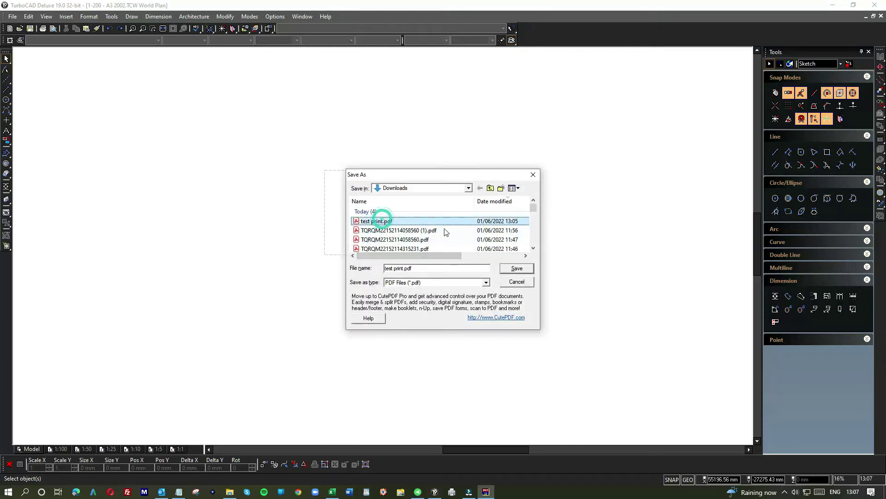
pyautogui.click(517, 268)
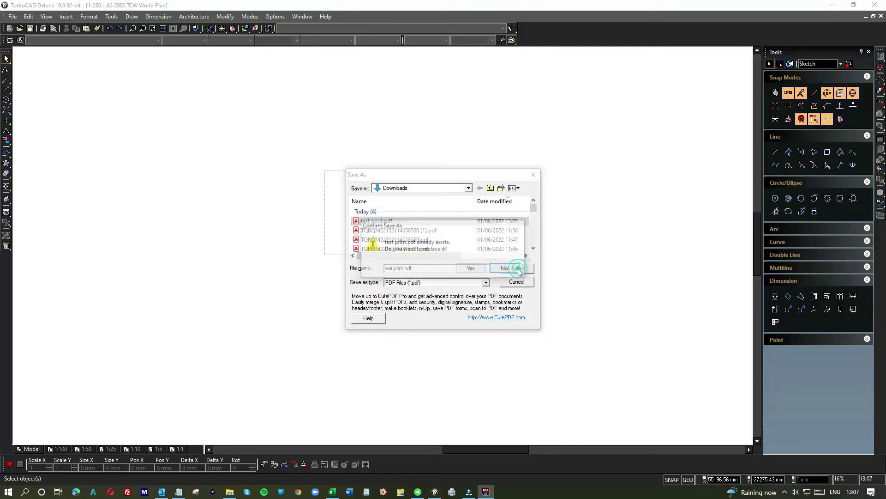
pyautogui.click(475, 268)
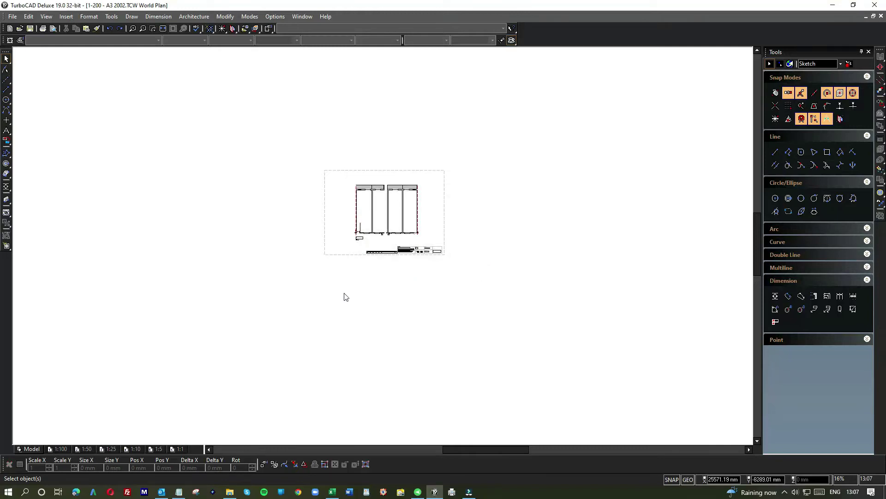
# Step: Open test print.pdf in Adobe Acrobat, examine the printed layout at full window size, and close Acrobat
pyautogui.click(232, 493)
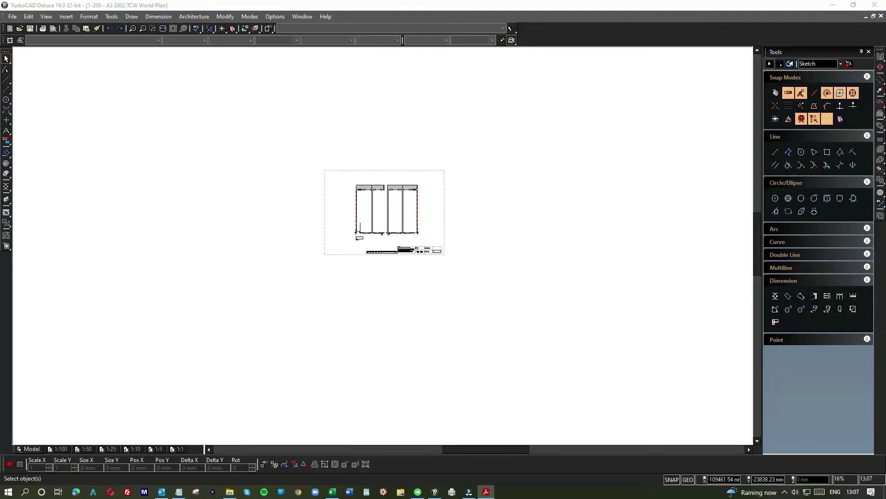
pyautogui.moveTo(0, 58); pyautogui.dragTo(336, 62)
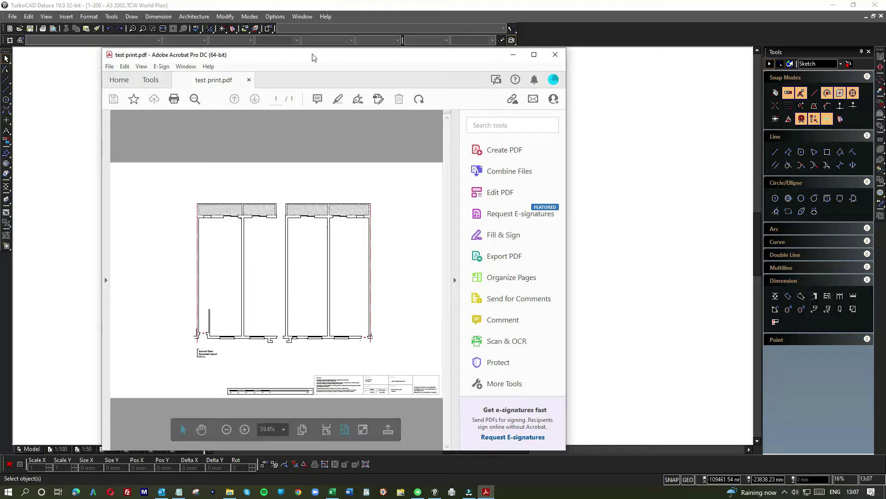
pyautogui.doubleClick(250, 55)
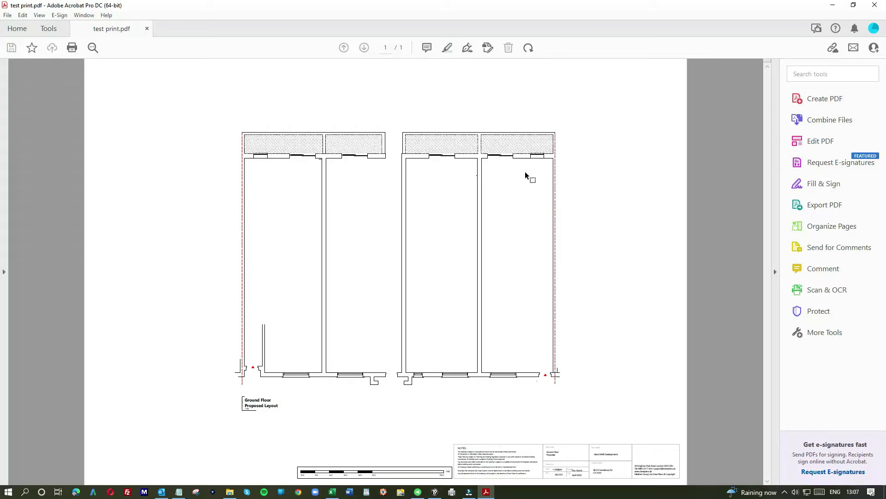
pyautogui.click(147, 28)
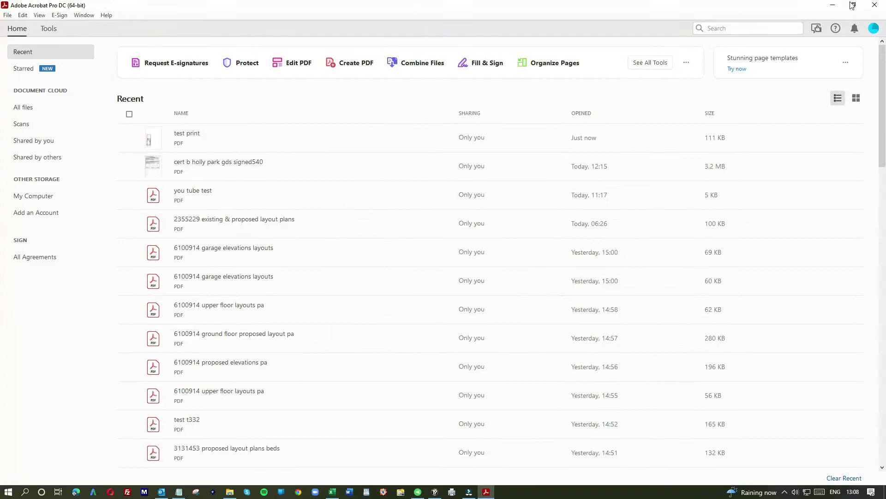
pyautogui.click(874, 5)
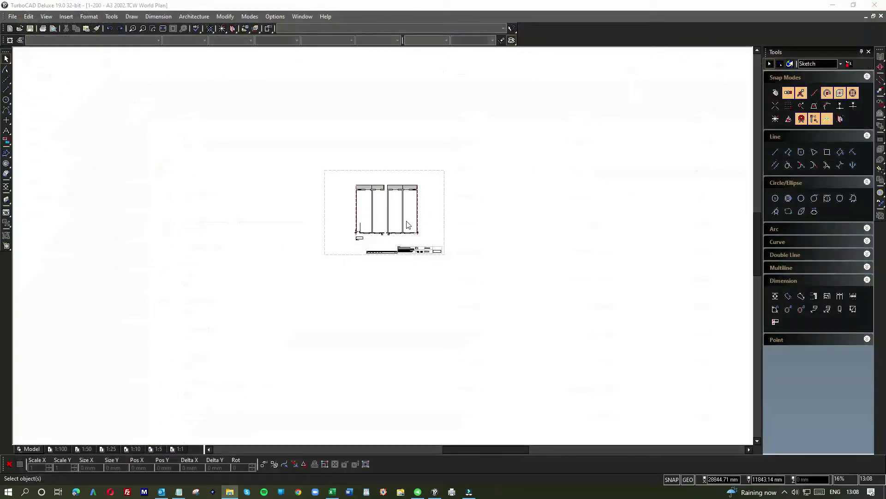
# Step: Review the model space page setup for paper size, sheet size, orientation and printing scale, and leave it unchanged
pyautogui.scroll(2, 385, 249)
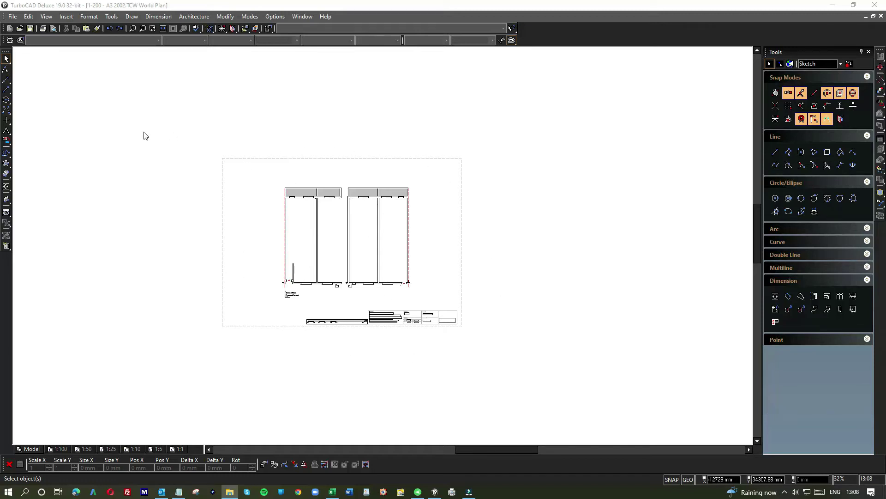
pyautogui.click(13, 17)
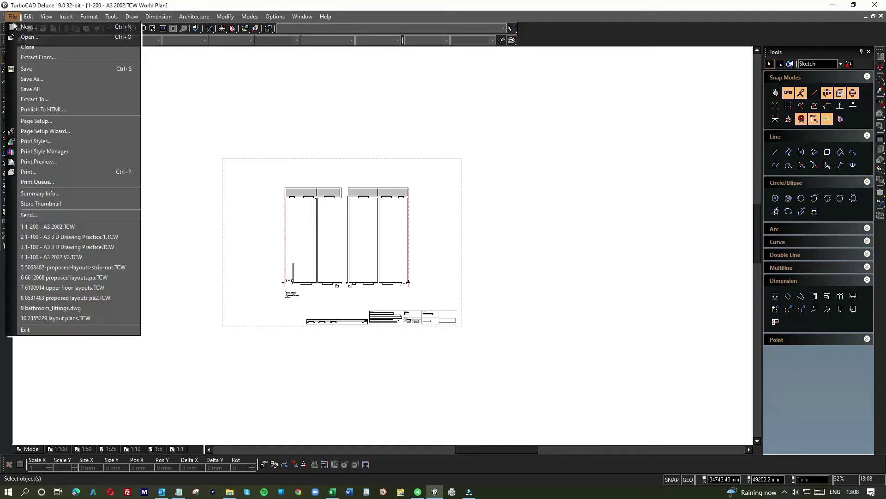
pyautogui.click(22, 123)
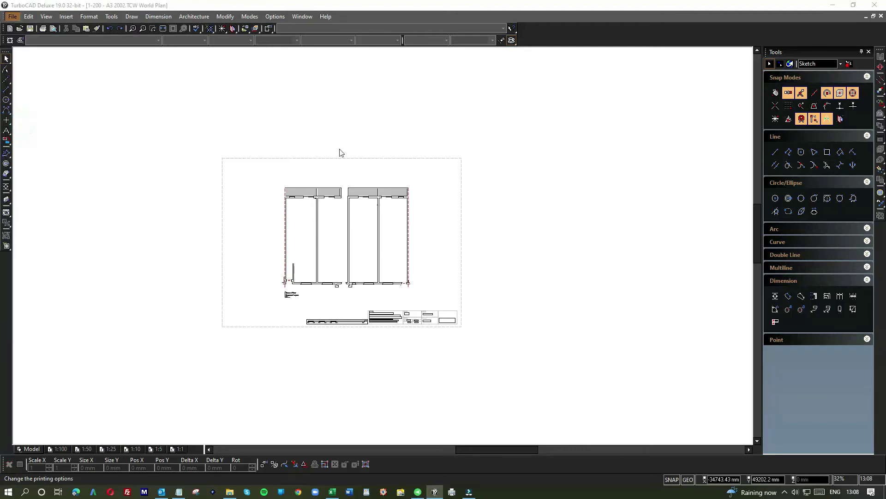
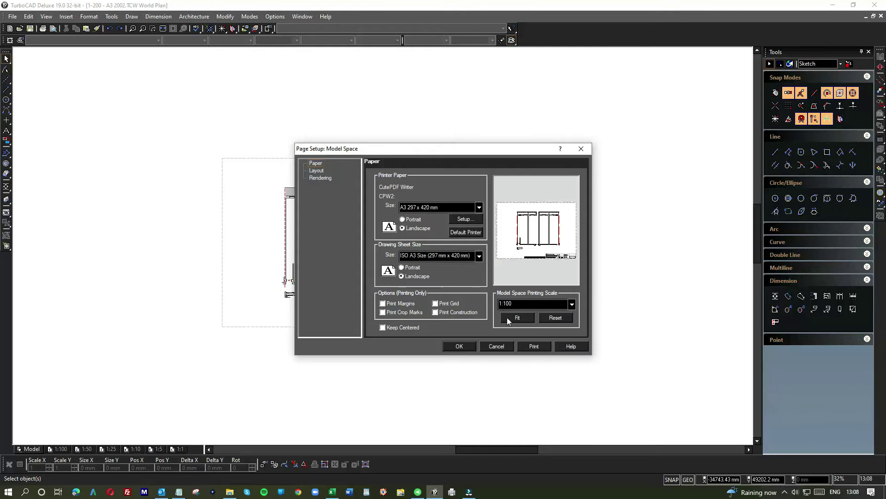
pyautogui.click(496, 347)
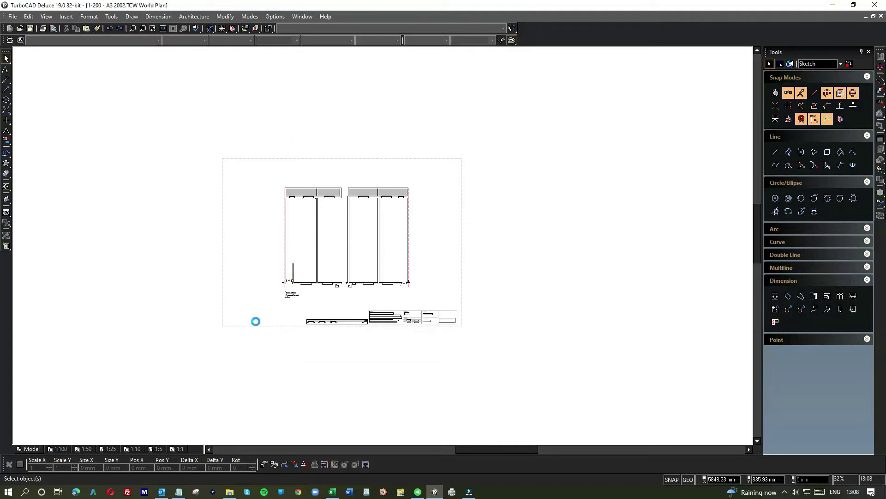
# Step: Check how the drawing fits inside the sheet border in the full print preview, and cancel printing
pyautogui.click(361, 344)
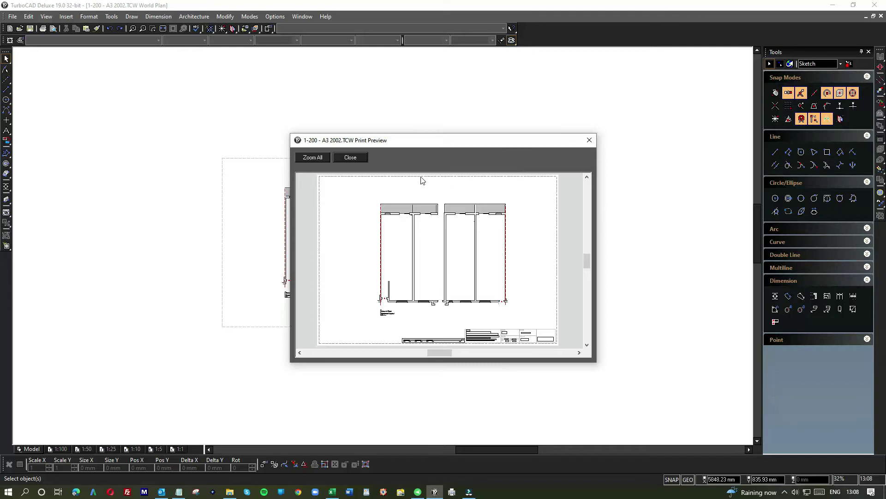
pyautogui.click(589, 140)
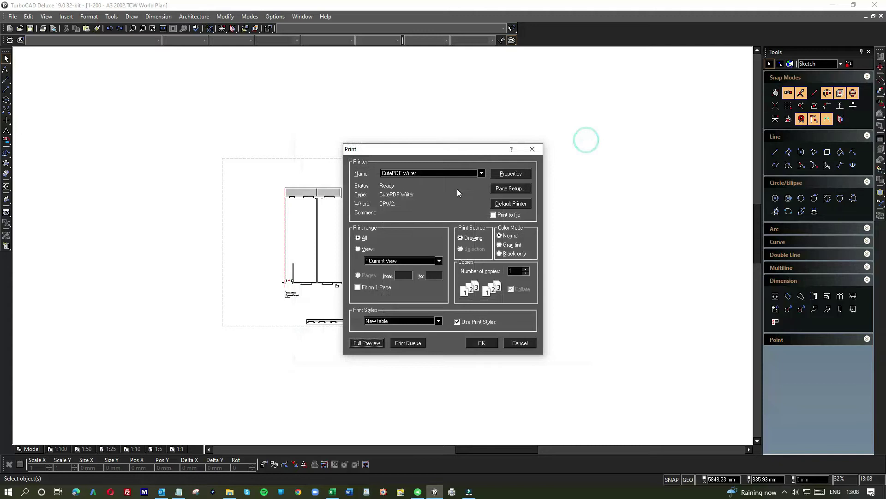
pyautogui.click(507, 341)
# Step: Widen the sheet border towards the right to about 56,343 mm, check the full print preview, and cancel printing
pyautogui.click(462, 205)
pyautogui.moveTo(461, 242); pyautogui.dragTo(540, 242)
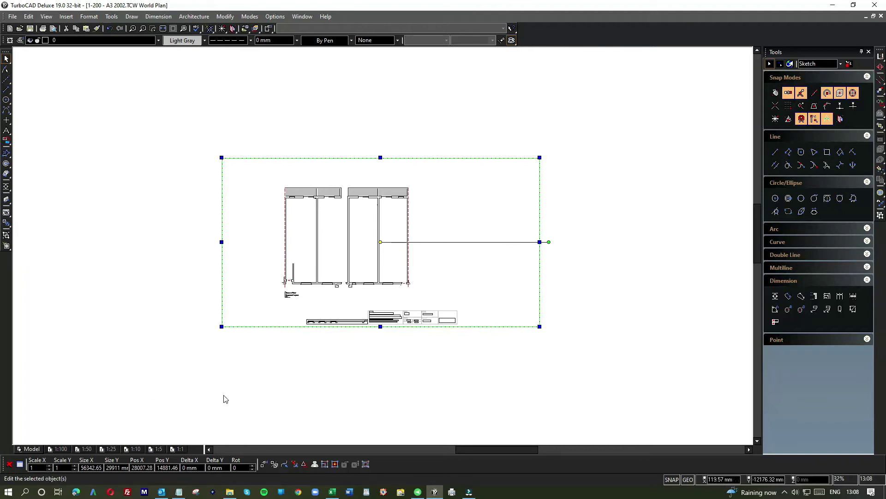
pyautogui.hotkey('ctrl', 'p')
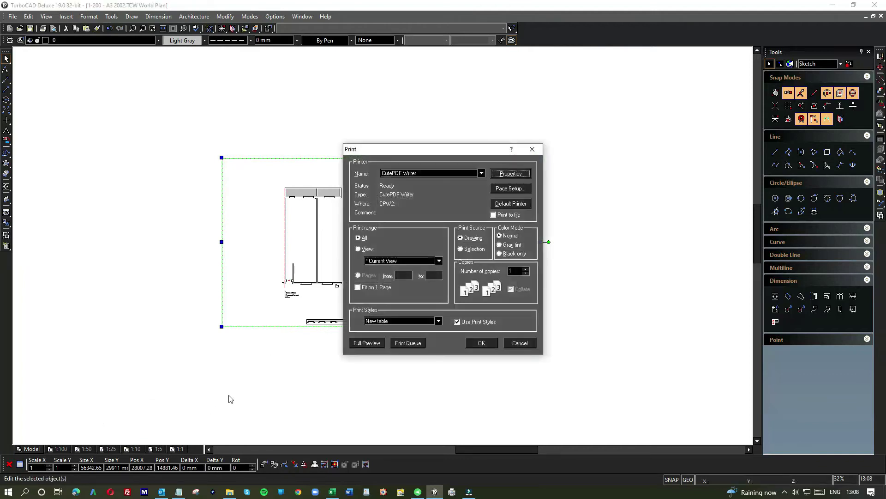
pyautogui.click(368, 344)
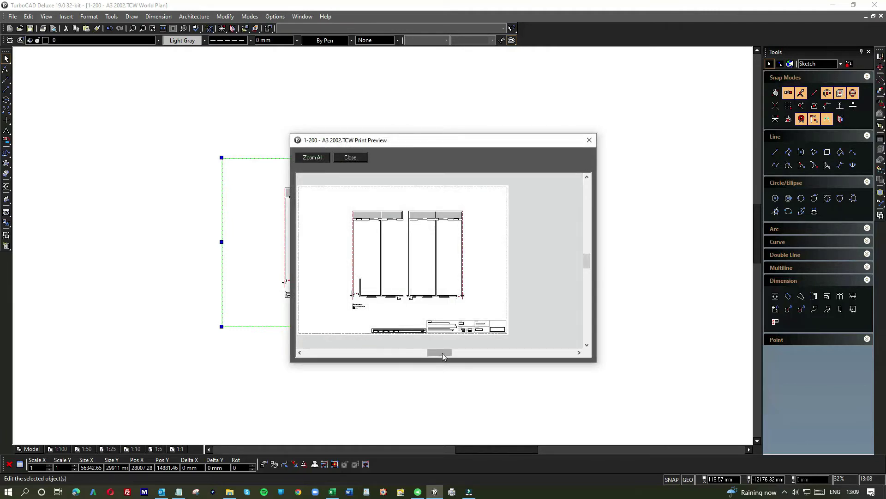
pyautogui.click(590, 140)
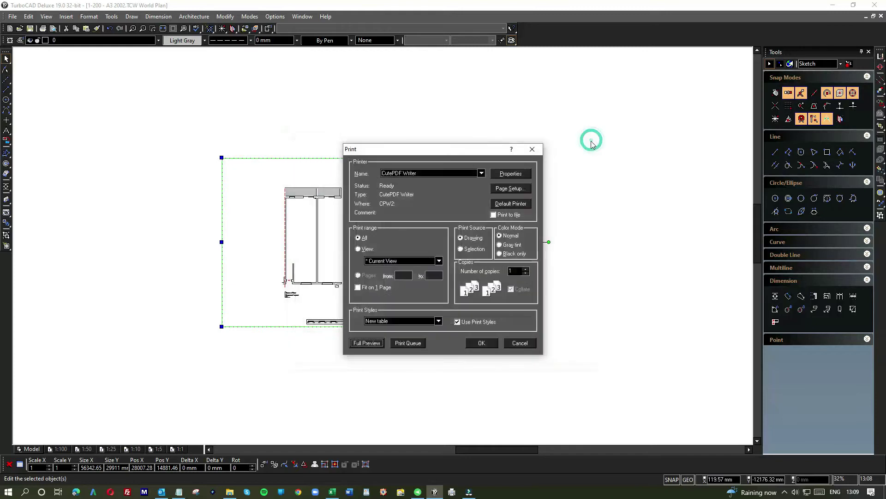
pyautogui.click(519, 343)
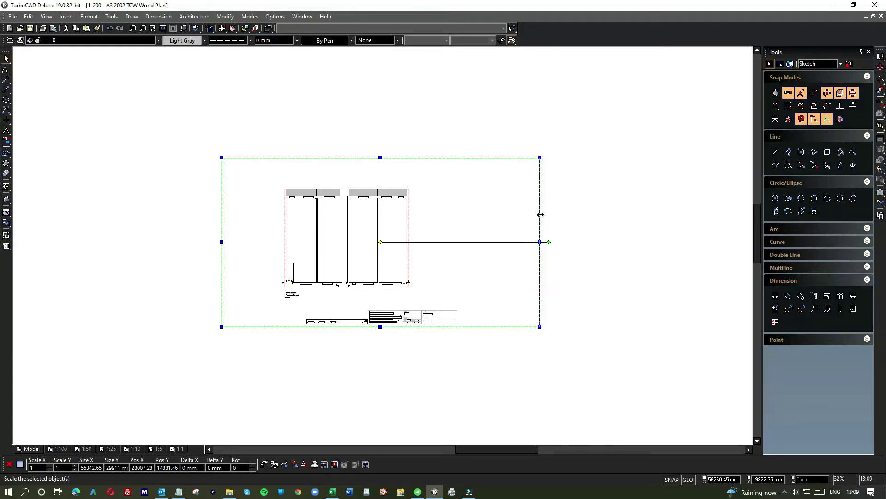
# Step: Restore the sheet border to its previous width, check the drawing in the full print preview, and cancel printing
pyautogui.moveTo(540, 241); pyautogui.dragTo(460, 242)
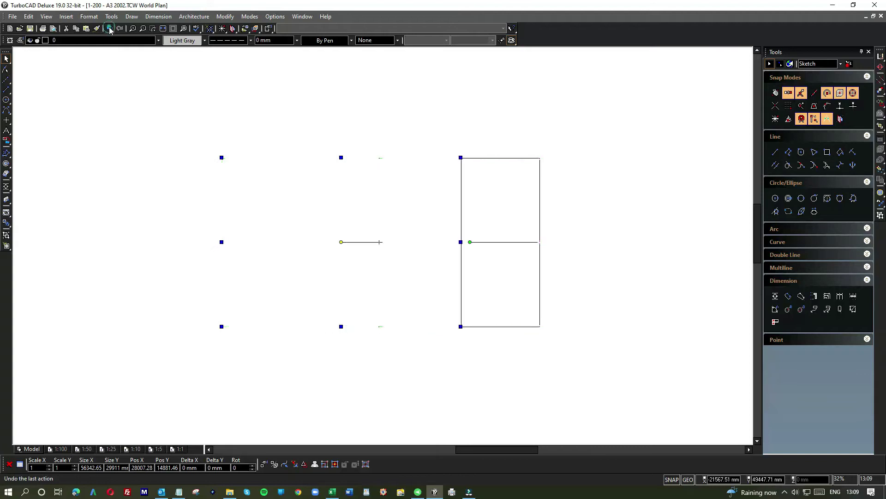
pyautogui.click(494, 180)
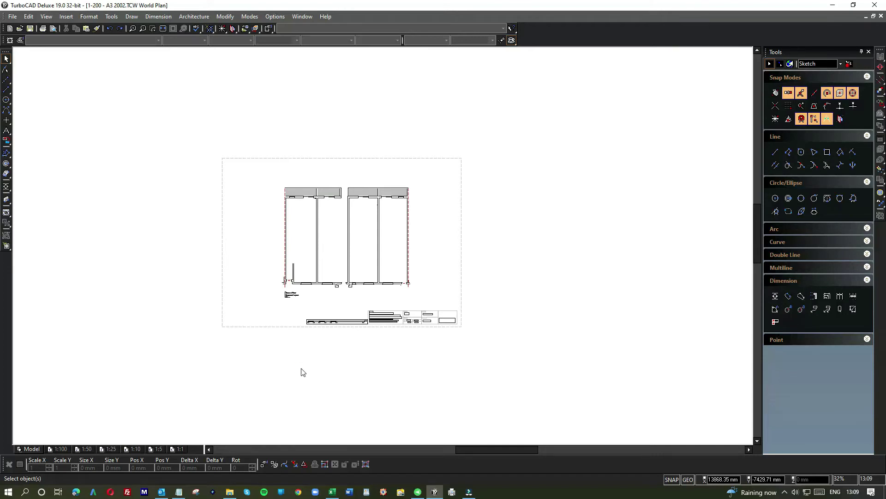
pyautogui.hotkey('ctrl', 'p')
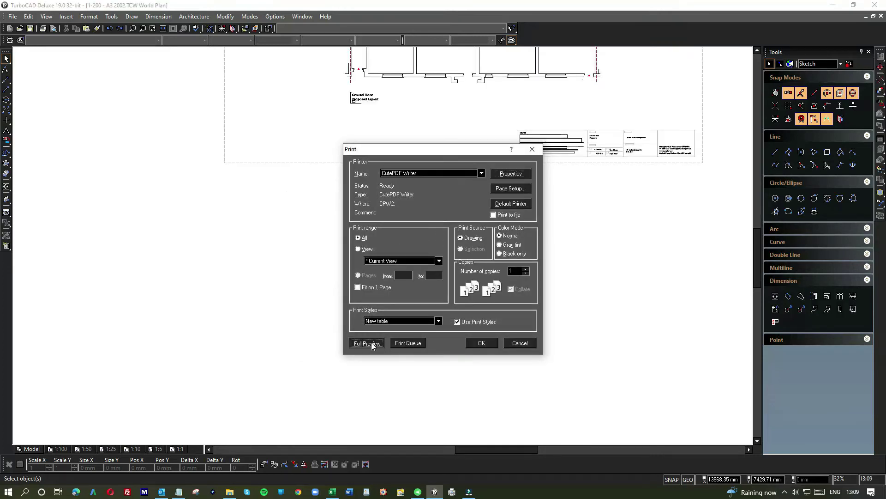
pyautogui.click(367, 343)
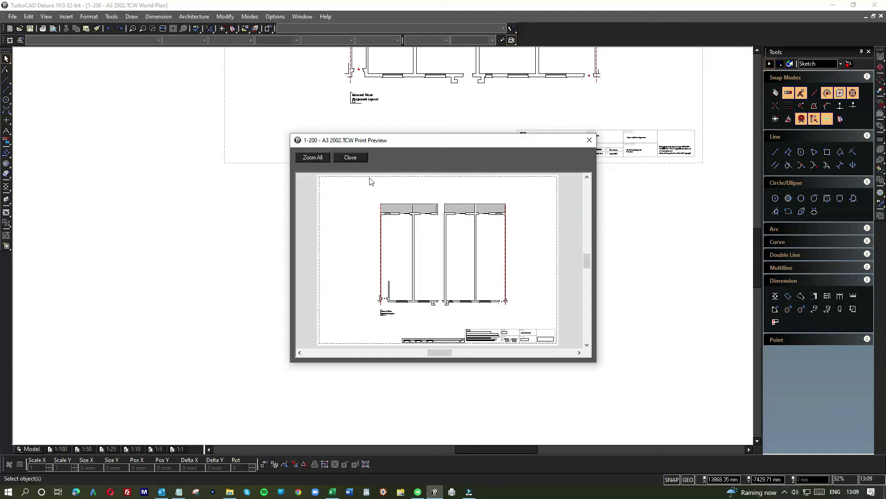
pyautogui.click(590, 140)
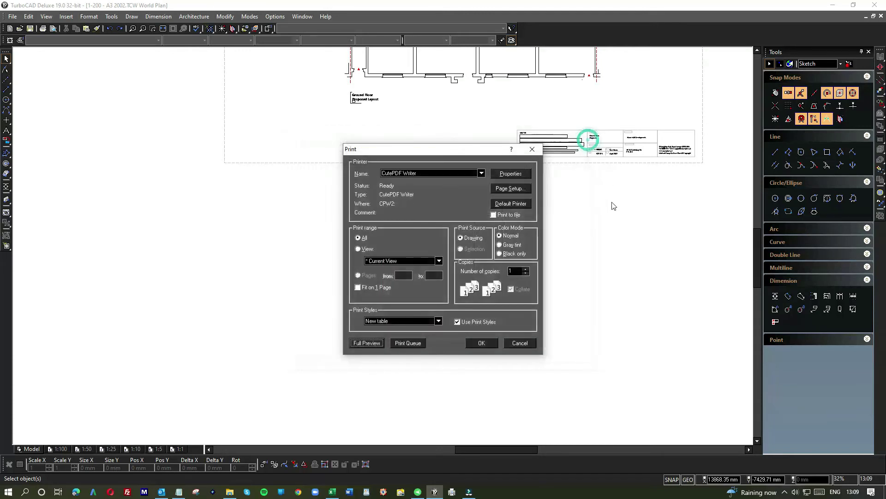
pyautogui.click(515, 344)
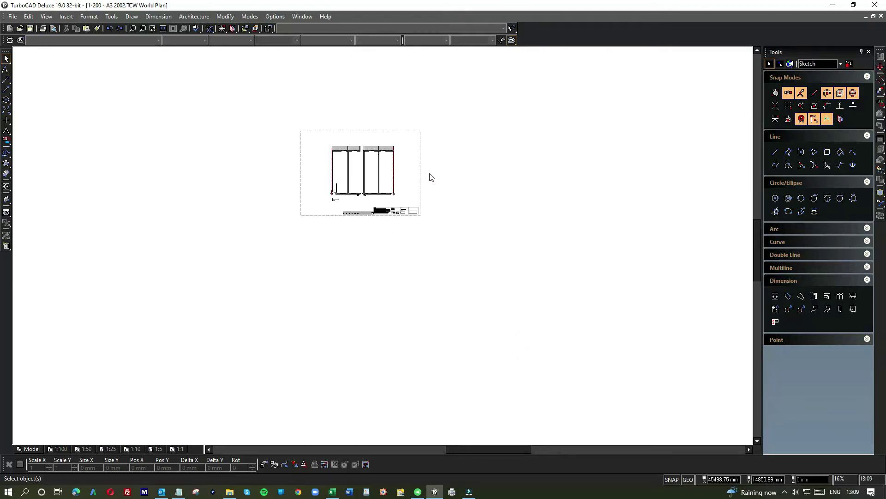
# Step: Switch to the drawing 1-100 - A3 3 D Drawing Practice 1.TCW and draw a rectangle around the house plan
pyautogui.click(303, 17)
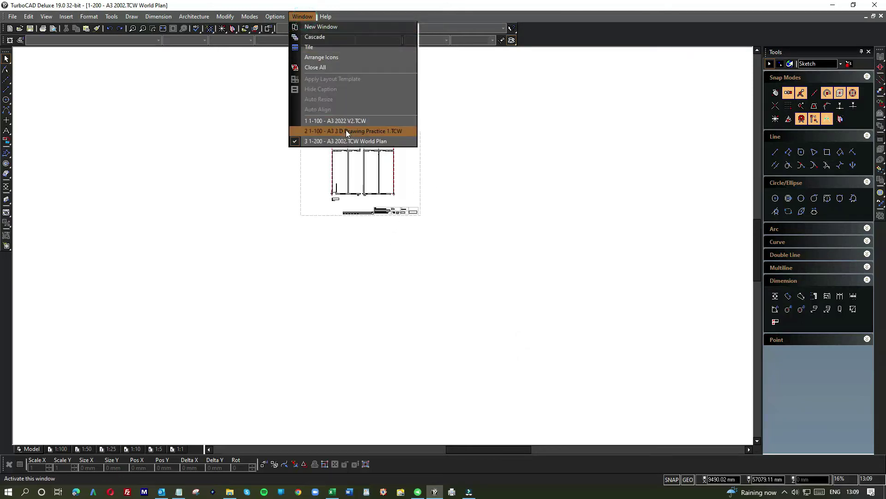
pyautogui.click(348, 131)
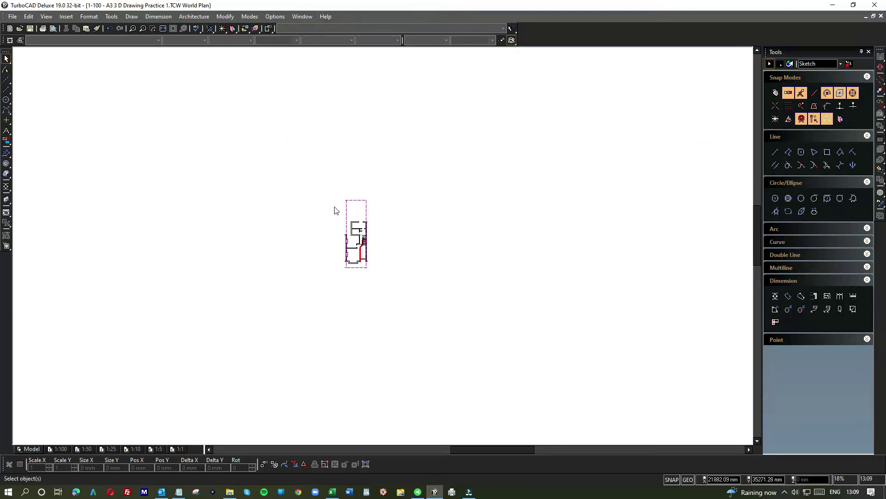
pyautogui.moveTo(333, 191); pyautogui.dragTo(388, 283)
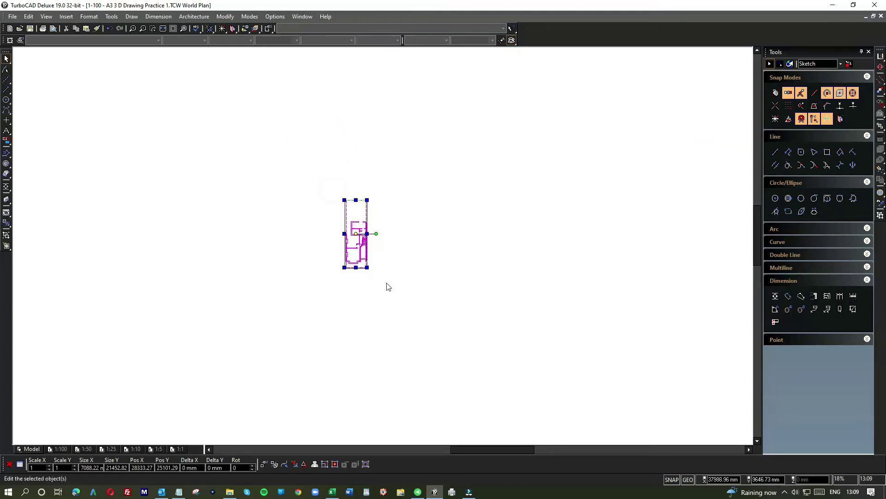
pyautogui.click(6, 91)
pyautogui.moveTo(9, 87)
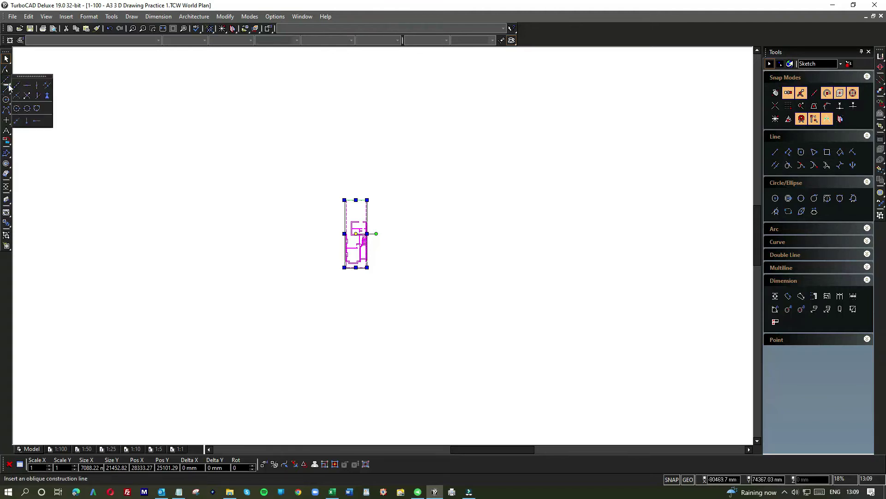
pyautogui.click(826, 152)
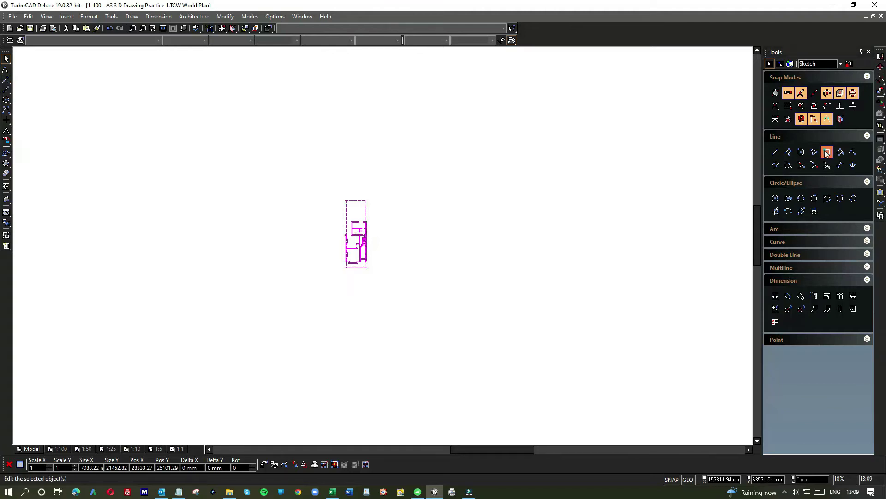
pyautogui.click(302, 184)
pyautogui.click(418, 288)
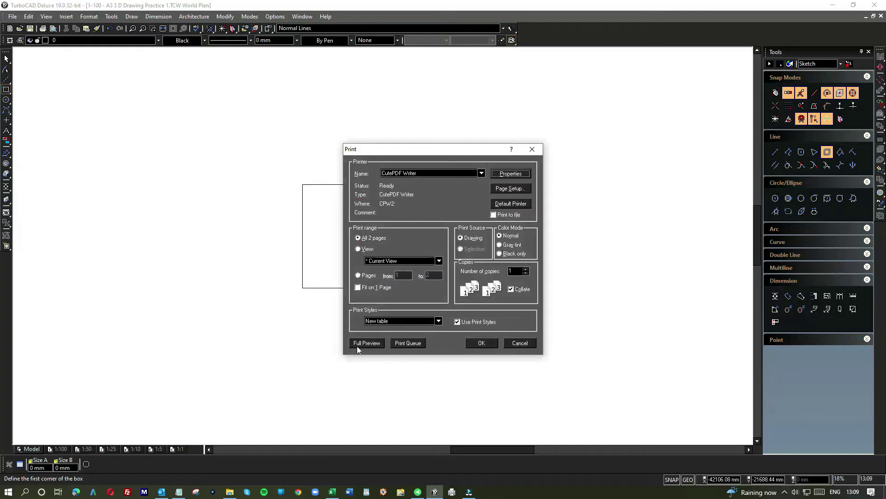
# Step: Check the rectangle and house plan in the full print preview, start printing with CutePDF Writer, and cancel saving the PDF
pyautogui.click(362, 343)
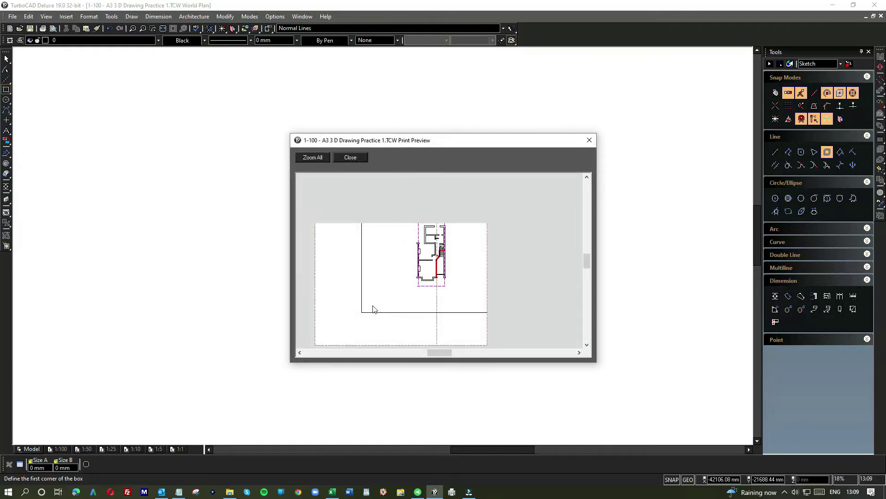
pyautogui.click(589, 140)
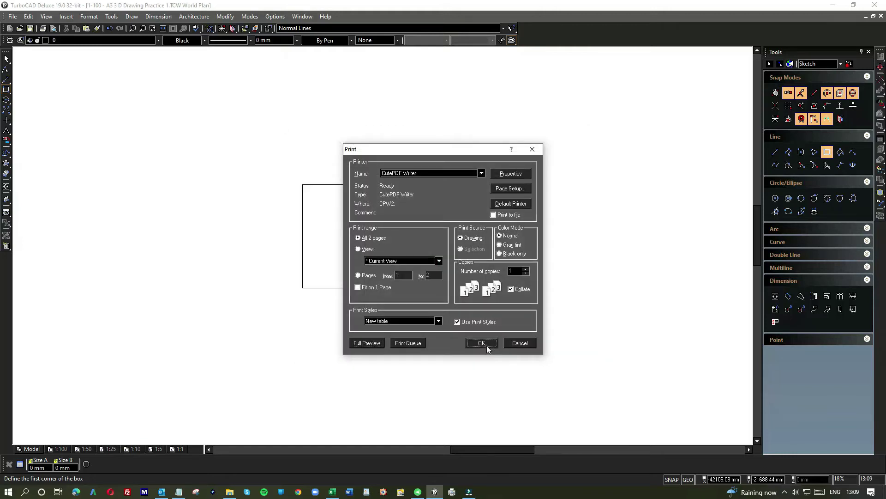
pyautogui.click(481, 343)
pyautogui.click(343, 287)
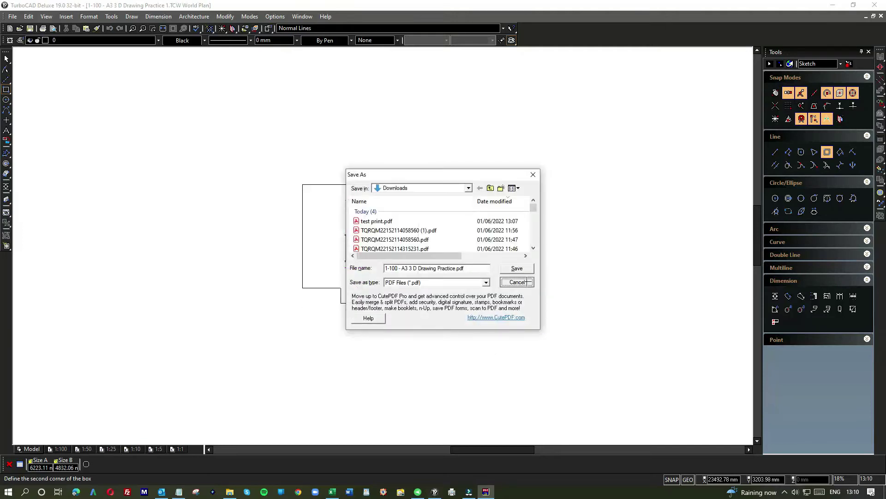
pyautogui.click(528, 281)
pyautogui.press('Escape')
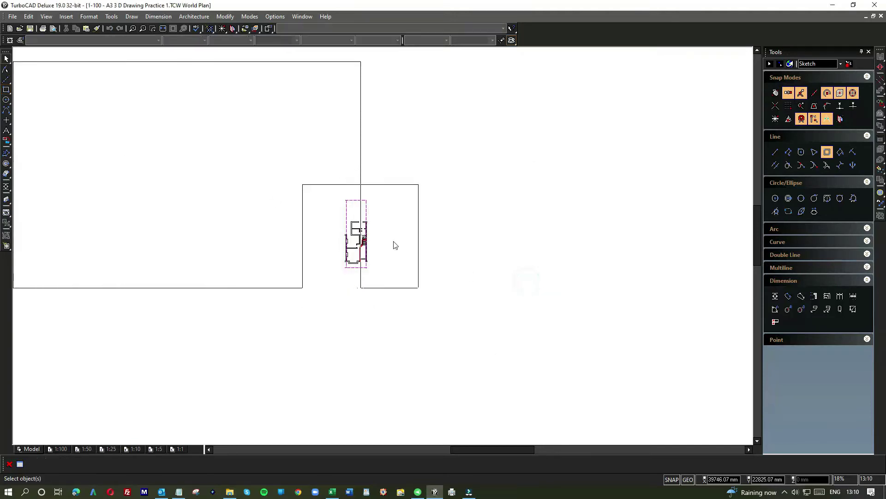
# Step: Undo the rectangle around the house plan and delete the stray large rectangle beside it
pyautogui.click(109, 29)
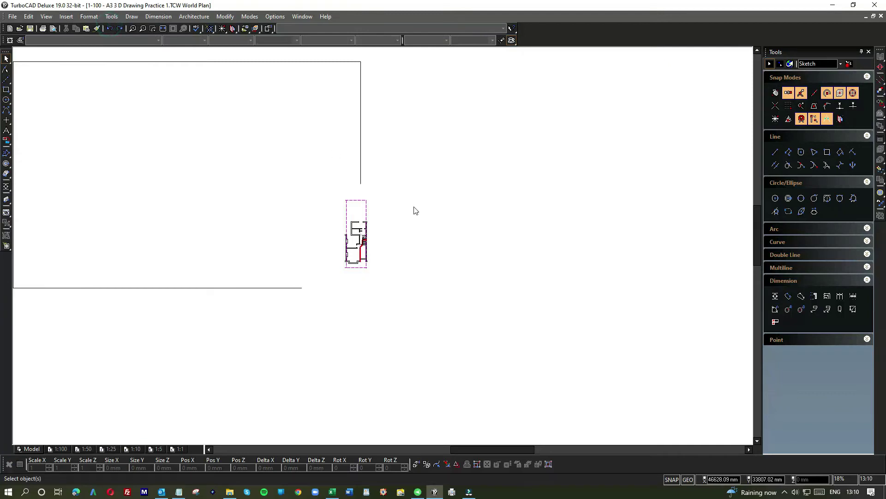
pyautogui.click(360, 173)
pyautogui.press('Delete')
# Step: Draw a rectangle about 40,487 by 26,796 mm around the house plan, check the full print preview, and cancel printing
pyautogui.scroll(2, 383, 249)
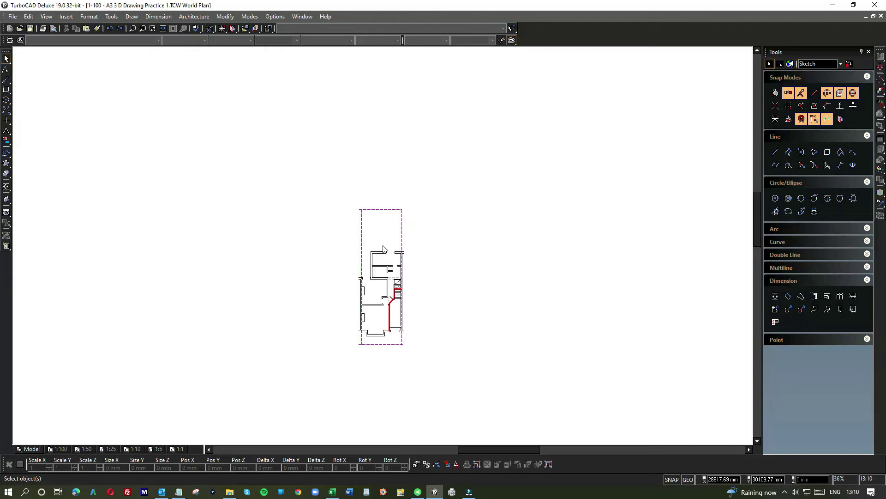
pyautogui.click(827, 152)
pyautogui.click(265, 194)
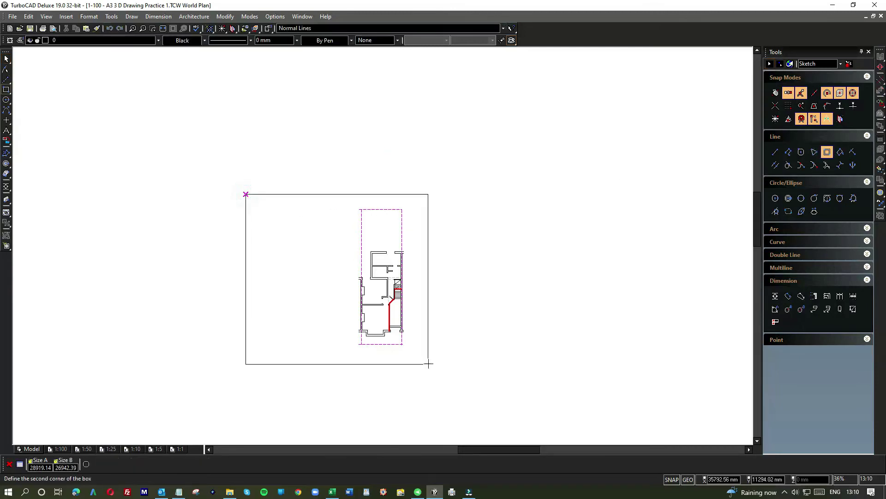
pyautogui.click(501, 363)
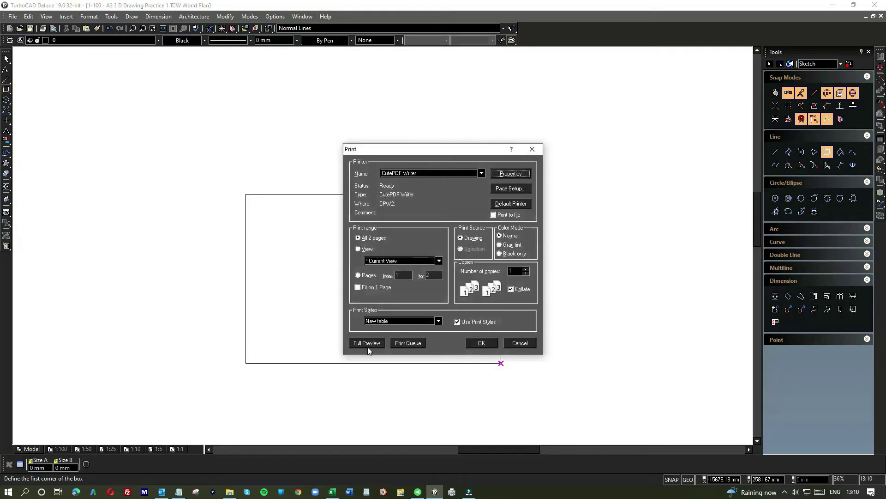
pyautogui.click(372, 344)
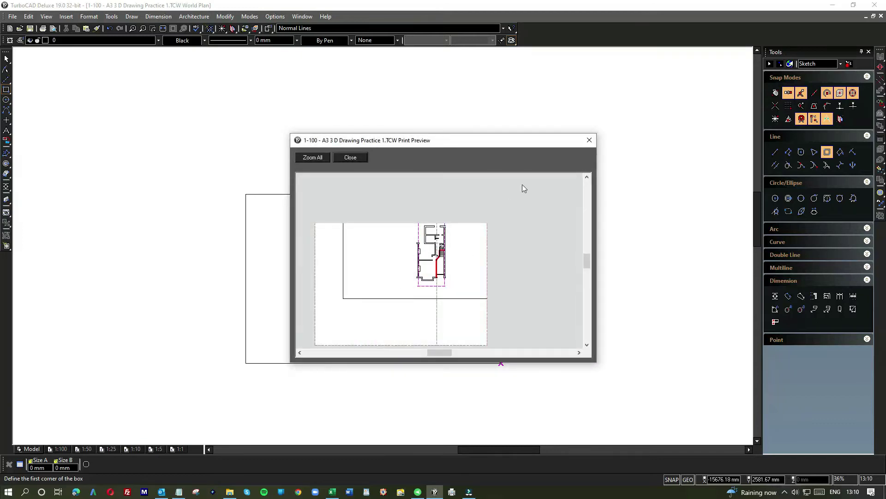
pyautogui.click(589, 145)
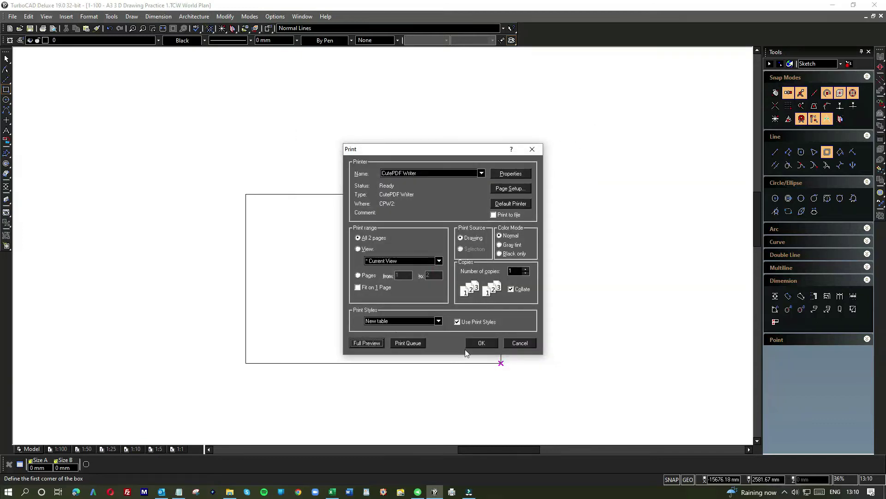
pyautogui.click(520, 343)
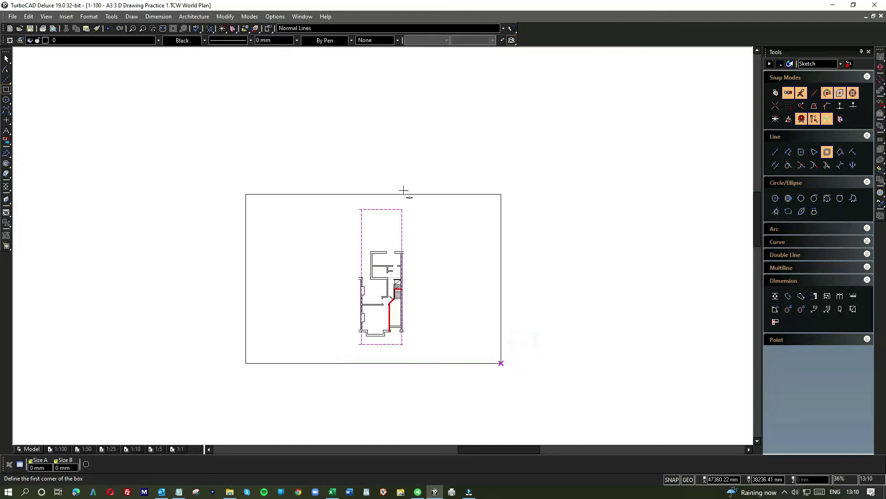
# Step: Move the rectangle down and left to about X 17,746, Y 17,444 mm, and move the house plan back inside it
pyautogui.click(7, 59)
pyautogui.click(317, 209)
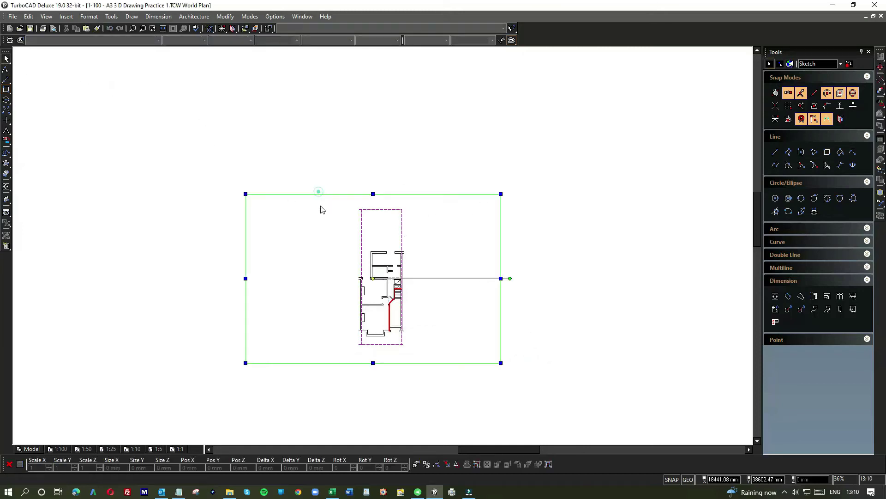
pyautogui.moveTo(314, 226); pyautogui.dragTo(261, 274)
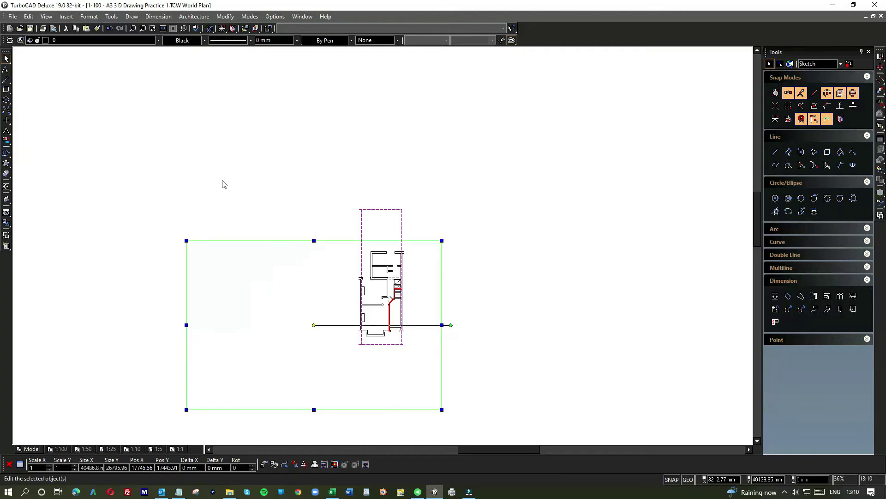
pyautogui.click(221, 180)
pyautogui.moveTo(336, 200); pyautogui.dragTo(425, 378)
pyautogui.moveTo(381, 281); pyautogui.dragTo(315, 331)
pyautogui.click(495, 319)
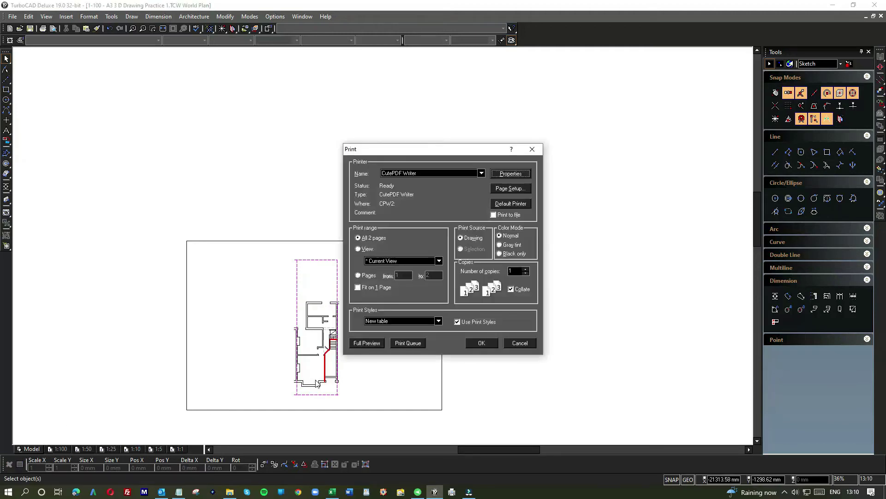
# Step: Check how the moved rectangle and house plan fall on the pages in the full print preview, and cancel printing
pyautogui.click(366, 343)
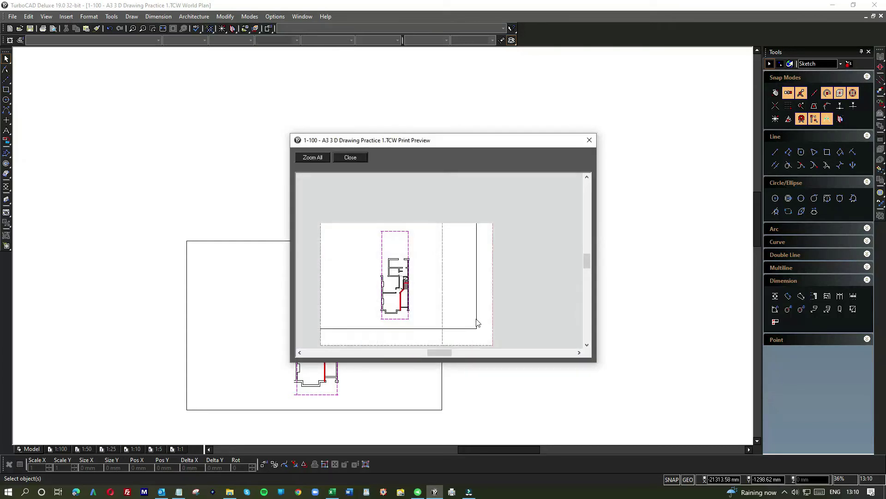
pyautogui.click(589, 140)
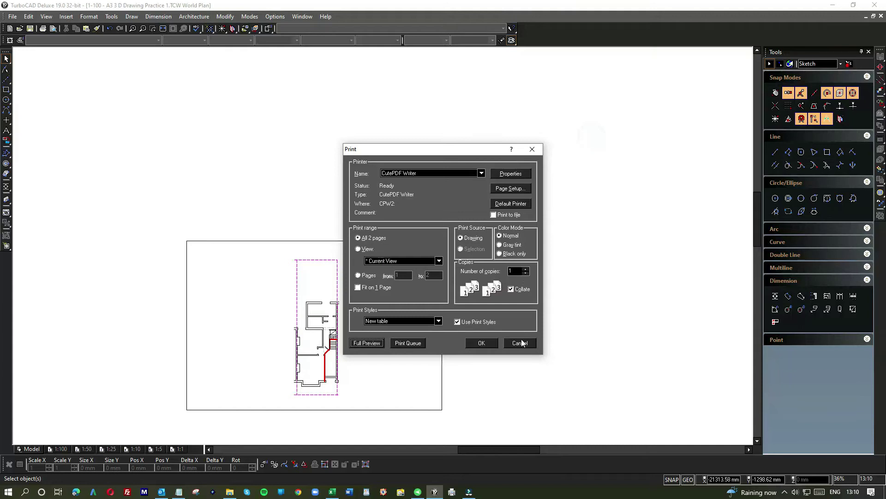
pyautogui.click(521, 340)
# Step: Shift the rectangle slightly right and down, move the house plan to about X 21,453, Y 14,802 mm, and check the full print preview
pyautogui.click(439, 287)
pyautogui.moveTo(428, 293); pyautogui.dragTo(448, 310)
pyautogui.click(520, 298)
pyautogui.moveTo(278, 242); pyautogui.dragTo(378, 408)
pyautogui.moveTo(316, 325); pyautogui.dragTo(335, 341)
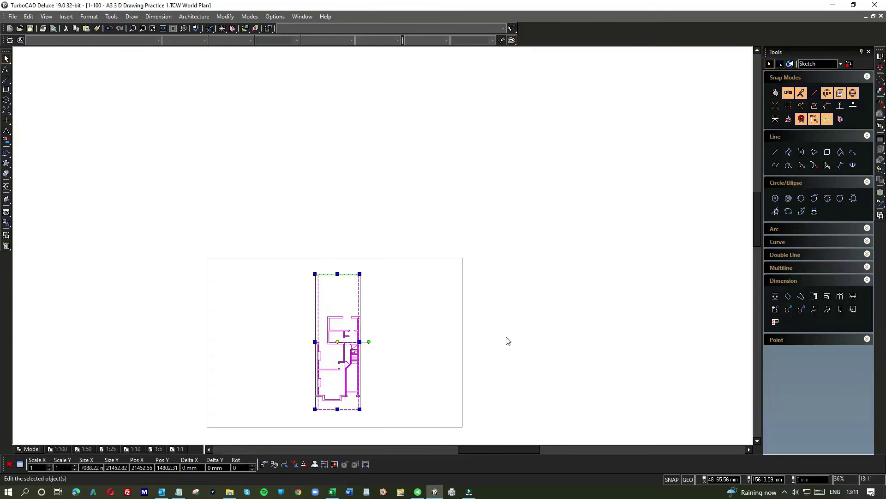
pyautogui.click(369, 344)
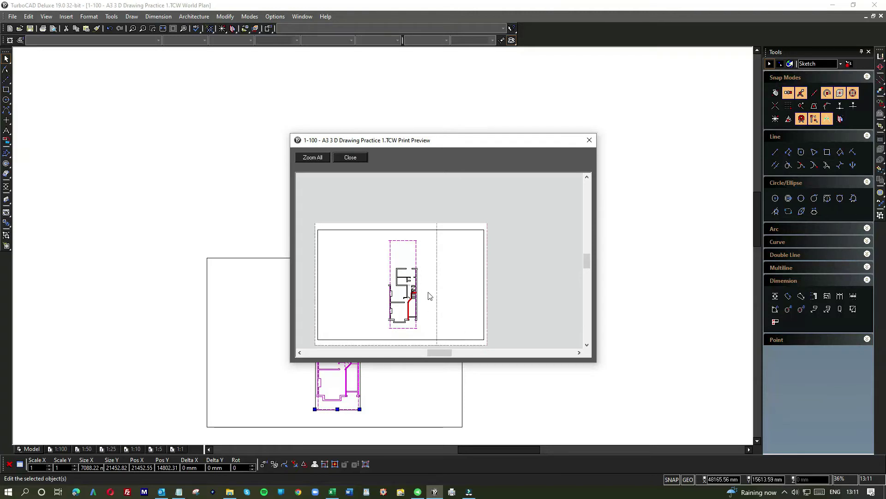
# Step: Inspect how the shifted rectangle and house plan split across pages in the full print preview, and cancel printing
pyautogui.click(440, 260)
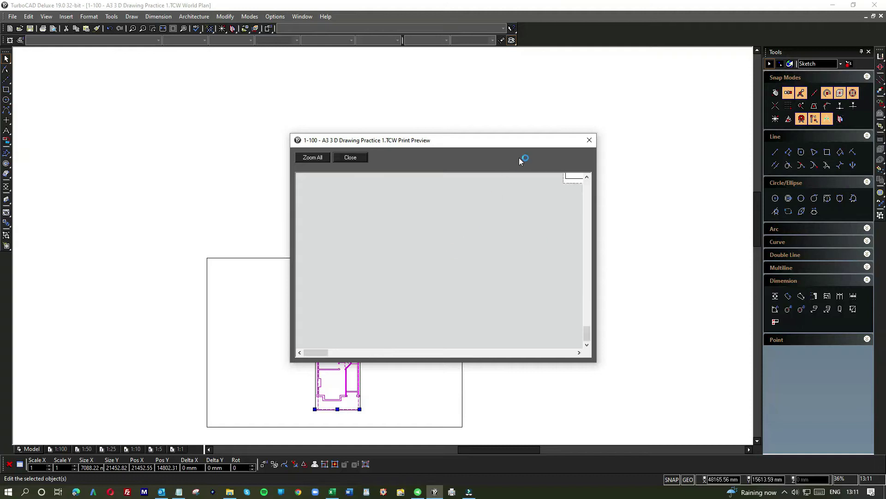
pyautogui.click(345, 159)
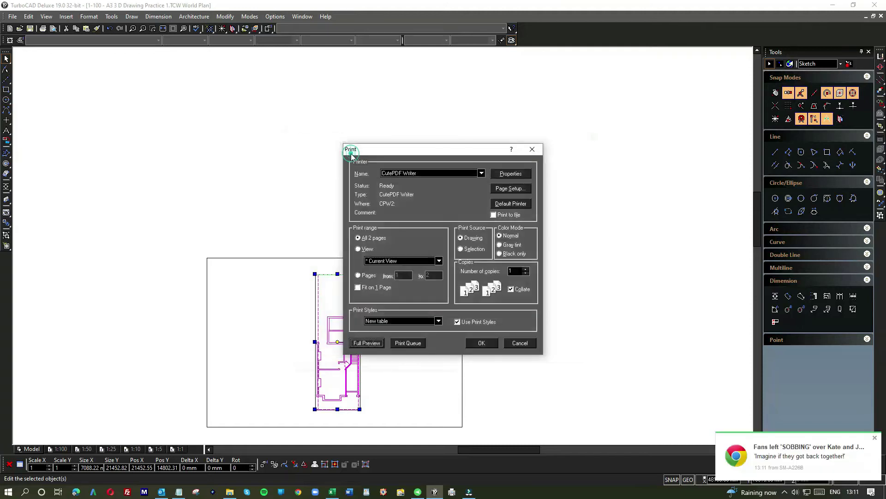
pyautogui.click(519, 345)
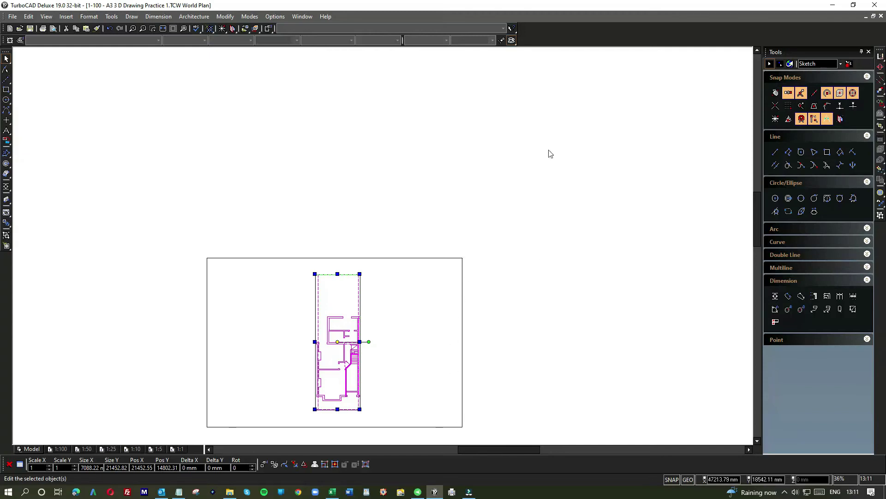
# Step: Switch to the open drawing 1-100 - A3 2022 V2.TCW and look over its row of sheets around the empty print frame
pyautogui.click(302, 16)
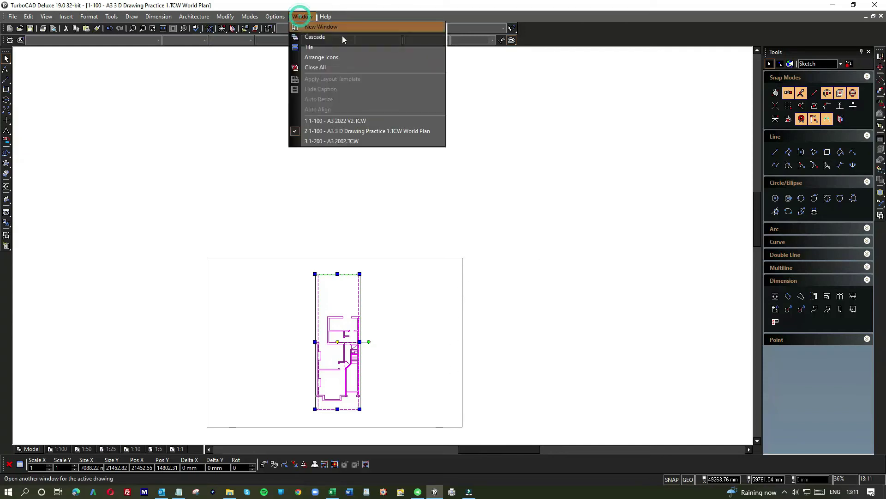
pyautogui.click(347, 121)
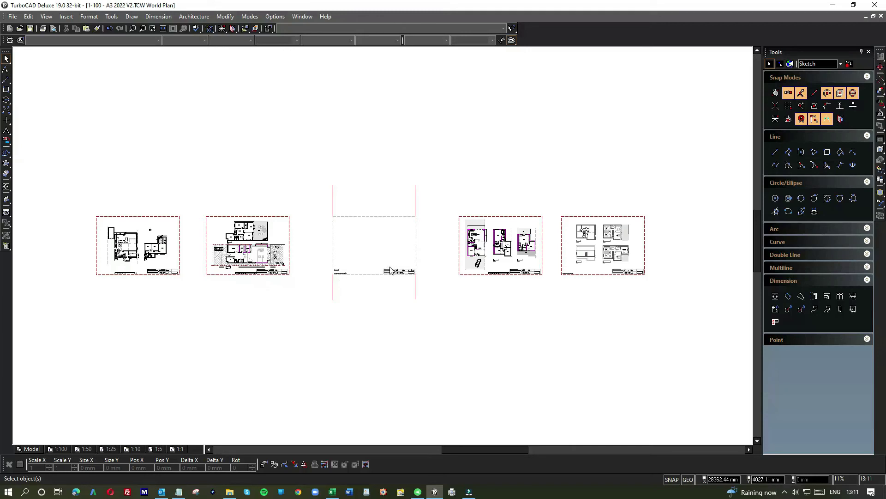
pyautogui.scroll(2, 390, 270)
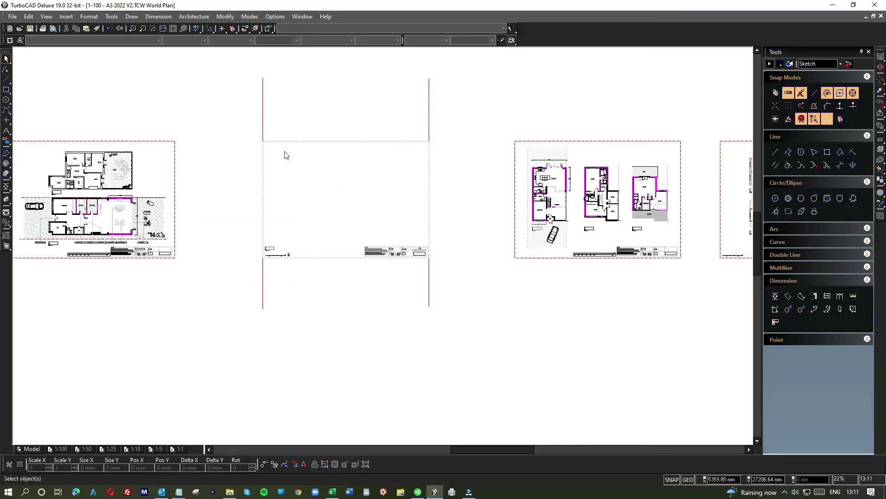
pyautogui.scroll(-2, 291, 178)
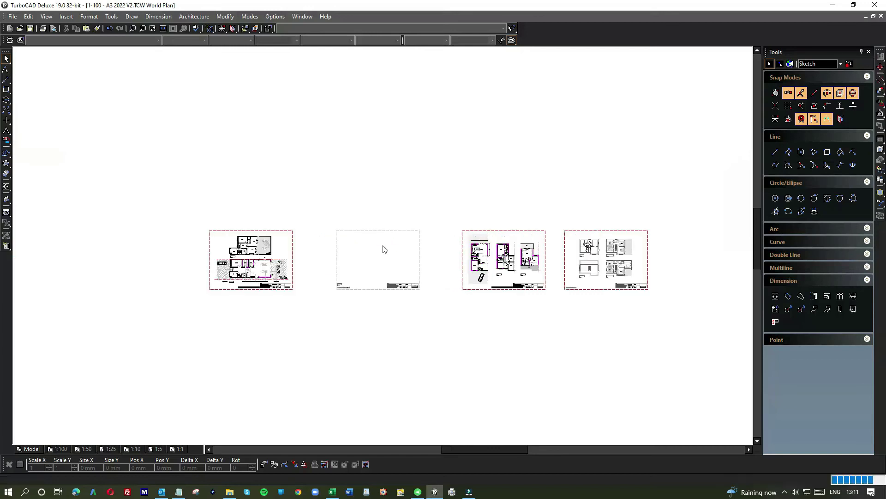
pyautogui.scroll(2, 384, 249)
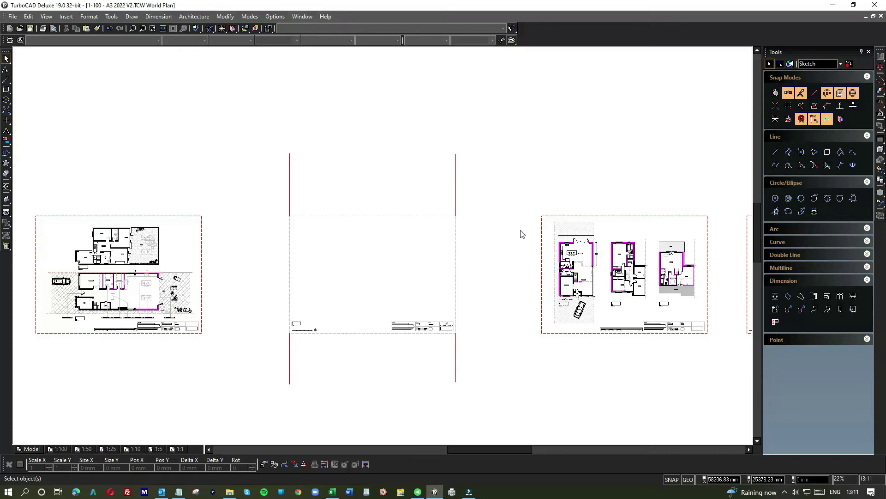
# Step: Copy the three proposed floor layouts with their title block, and delete the existing title block strip from the empty central frame
pyautogui.moveTo(550, 219)
pyautogui.mouseDown()
pyautogui.moveTo(682, 257)
pyautogui.moveTo(706, 333)
pyautogui.mouseUp()
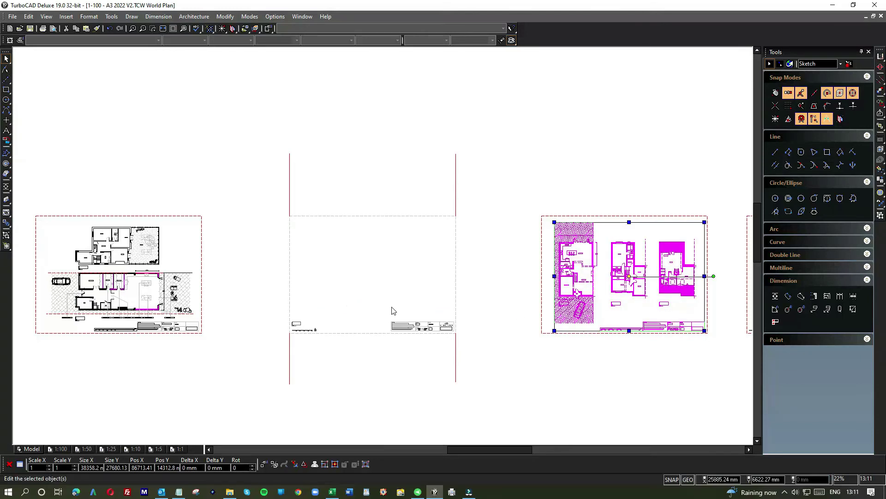
pyautogui.moveTo(381, 307); pyautogui.dragTo(478, 354)
pyautogui.click(270, 300)
pyautogui.click(498, 352)
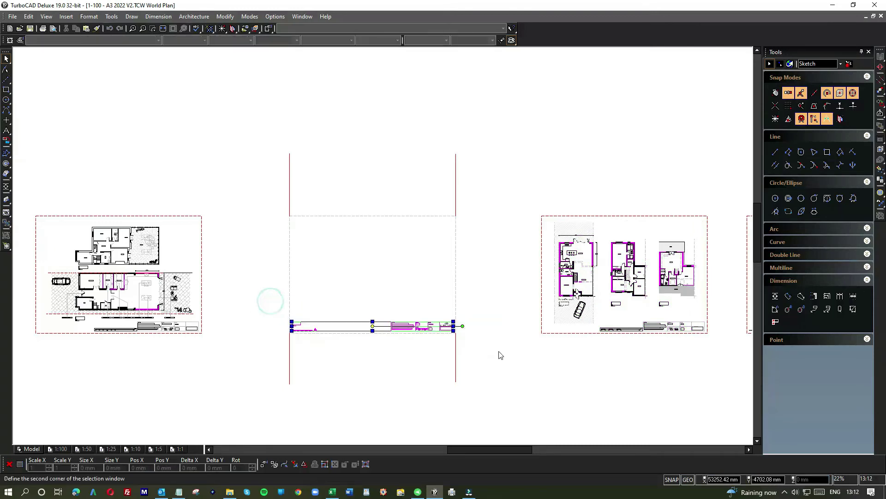
pyautogui.press('Delete')
# Step: Paste the copied layouts and title block, and fit them inside the central frame at about X 22,695, Y 14,089 mm
pyautogui.hotkey('ctrl', 'z')
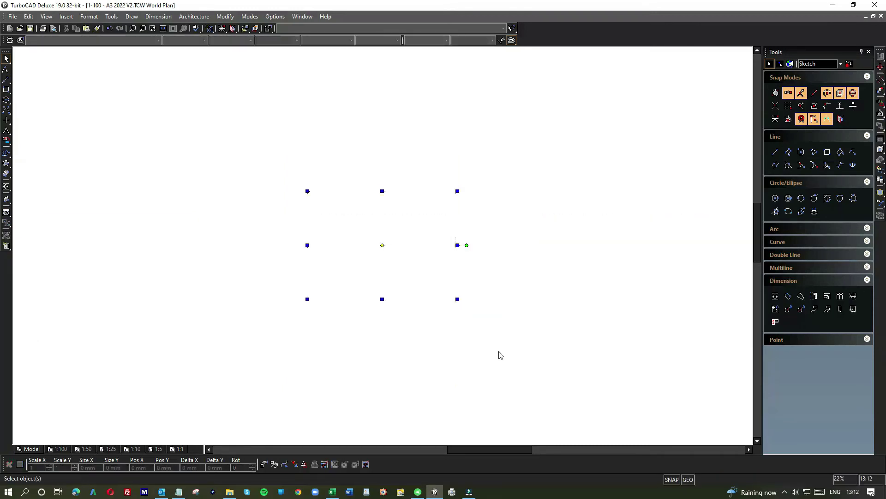
pyautogui.moveTo(388, 243); pyautogui.dragTo(380, 275)
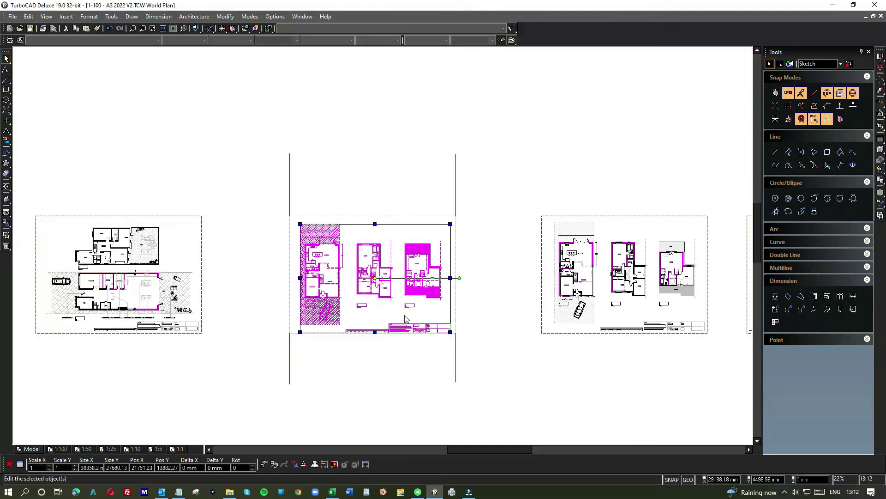
pyautogui.scroll(4, 384, 249)
pyautogui.moveTo(486, 253)
pyautogui.mouseDown()
pyautogui.moveTo(494, 238)
pyautogui.moveTo(515, 245)
pyautogui.mouseUp()
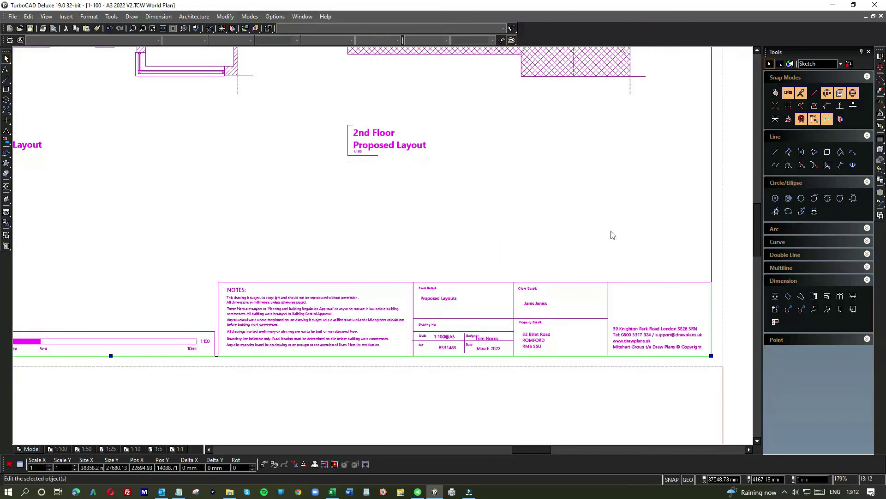
pyautogui.click(729, 227)
pyautogui.scroll(-3, 382, 249)
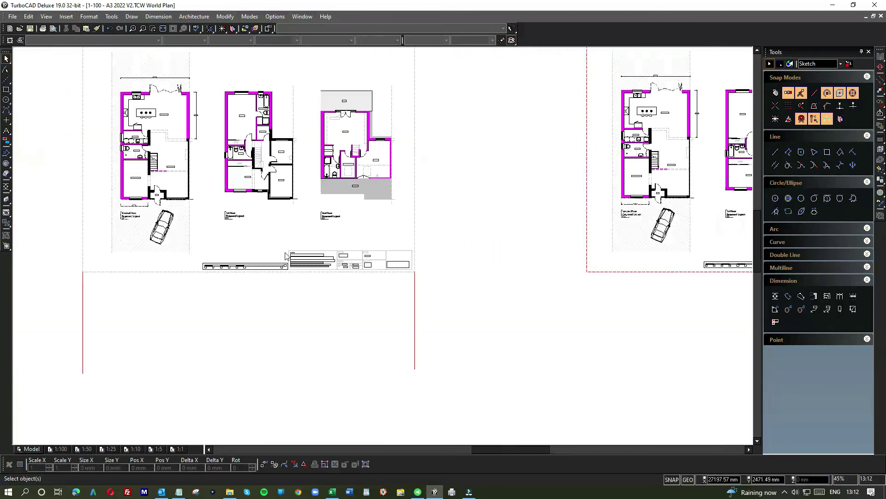
pyautogui.scroll(-2, 240, 266)
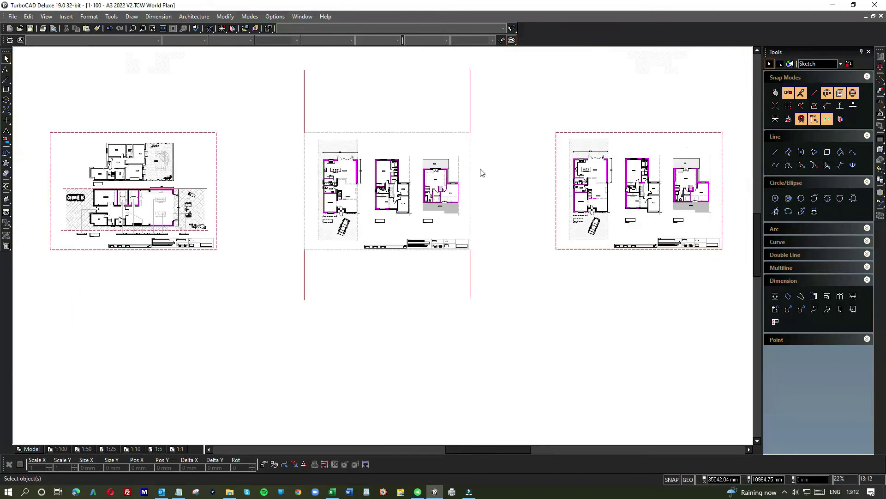
# Step: Check the central sheet's page fit in the full print preview
pyautogui.hotkey('ctrl', 'p')
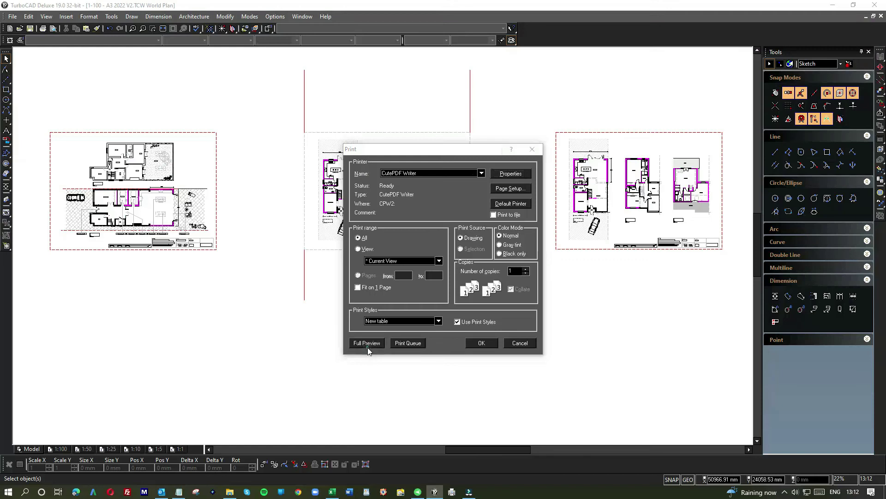
pyautogui.click(368, 345)
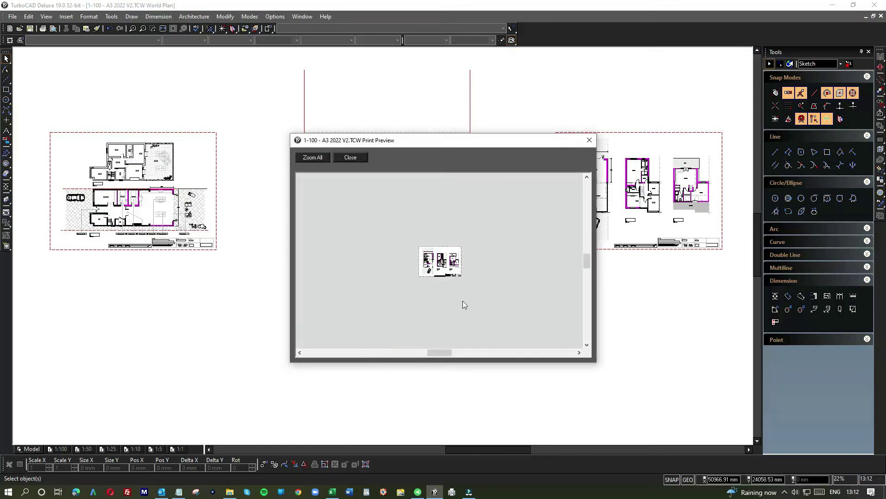
pyautogui.click(440, 260)
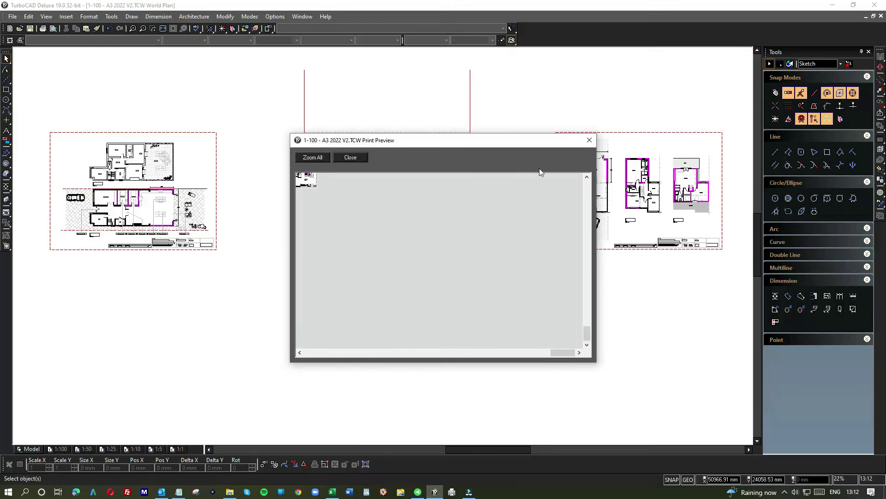
pyautogui.click(360, 158)
# Step: Print the drawing with CutePDF Writer to Downloads, replacing the existing test print.pdf
pyautogui.click(478, 346)
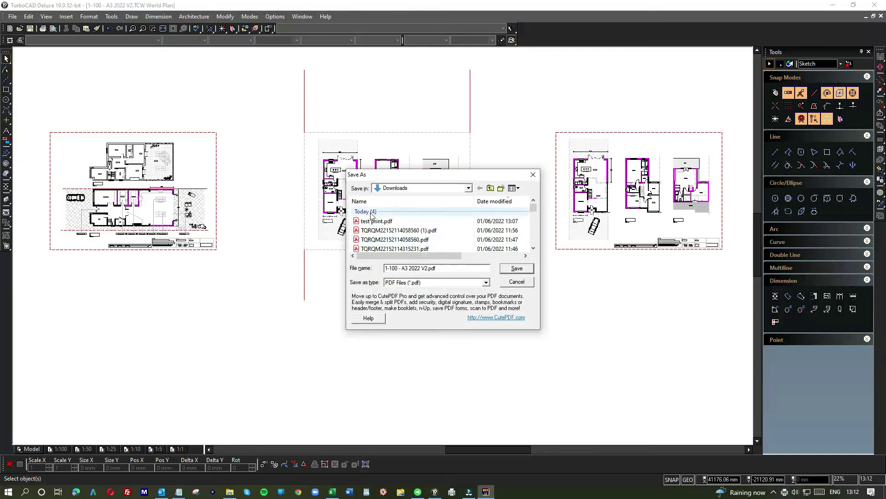
pyautogui.click(376, 221)
pyautogui.click(531, 269)
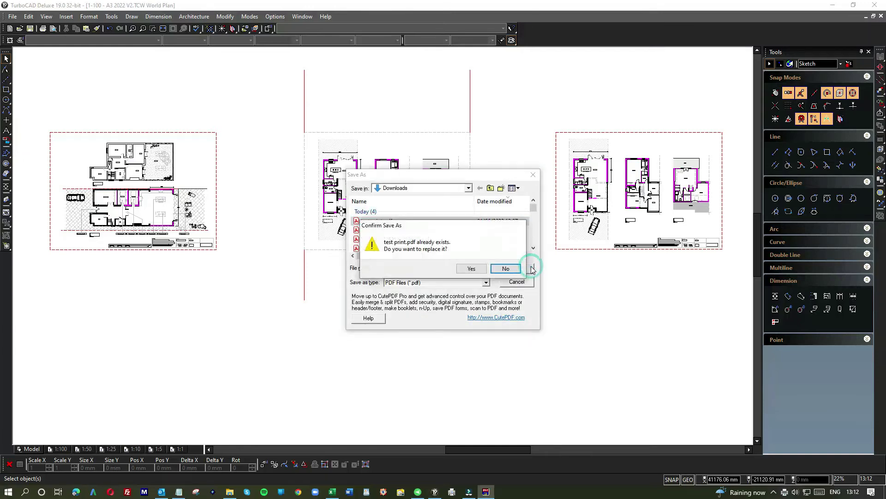
pyautogui.click(473, 268)
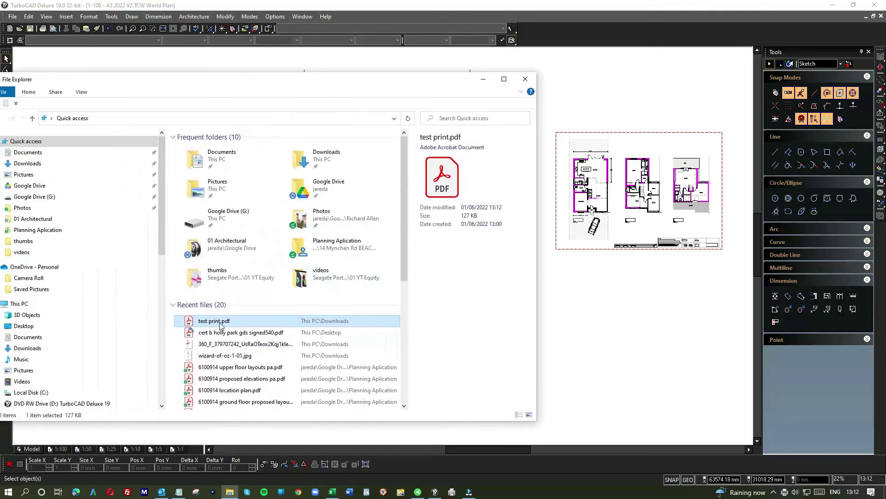
# Step: Open test print.pdf in Adobe Acrobat, examine the printed sheet at full window size, and close Acrobat and File Explorer
pyautogui.doubleClick(221, 322)
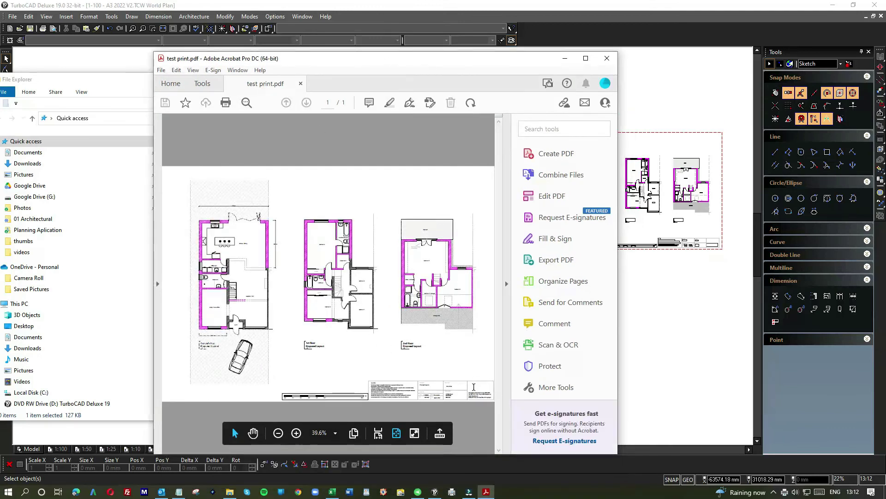
pyautogui.doubleClick(376, 61)
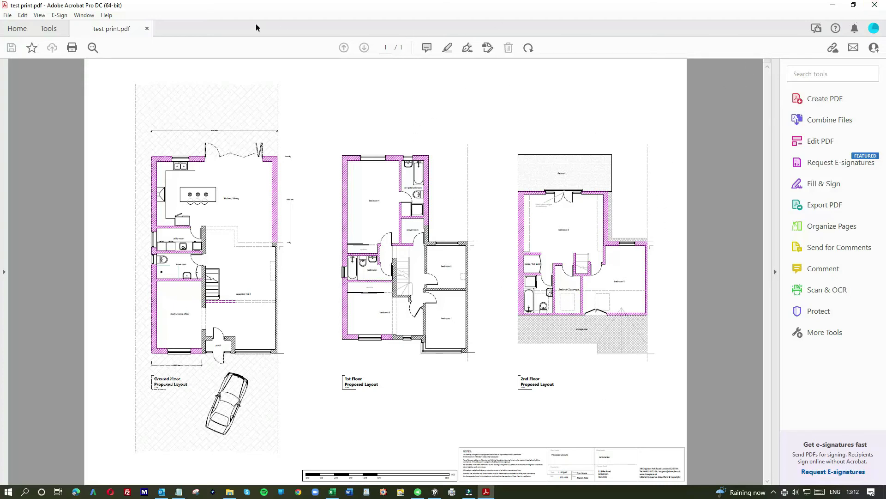
pyautogui.click(146, 29)
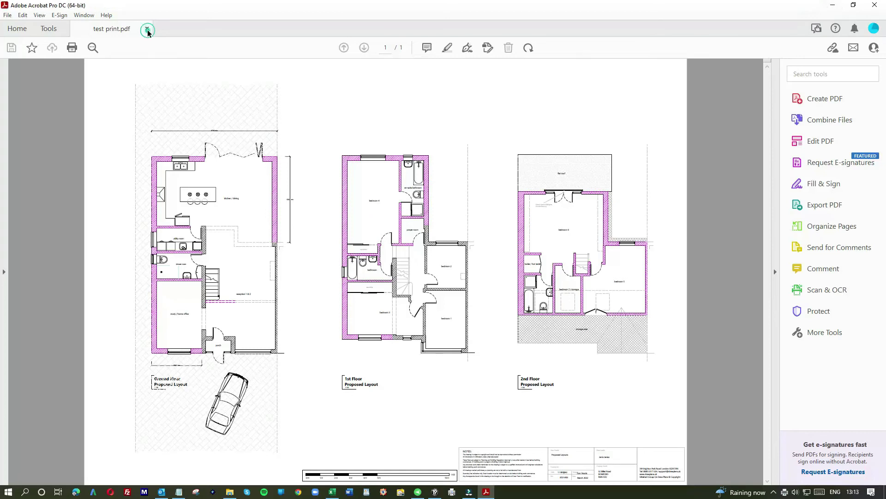
pyautogui.click(874, 4)
pyautogui.click(525, 80)
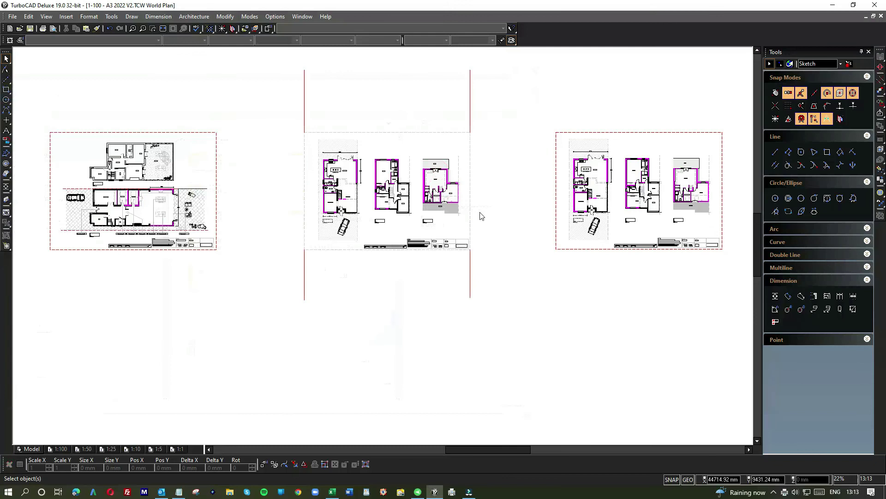
# Step: Copy the four floor plans from the last sheet in the row and place them below the sheets at about X 90,368, Y -35,452 mm
pyautogui.scroll(-2, 385, 249)
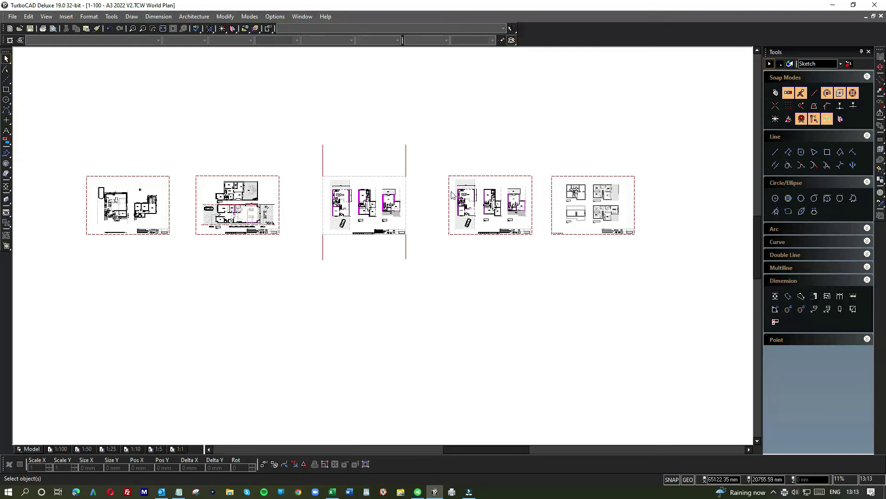
pyautogui.scroll(2, 452, 189)
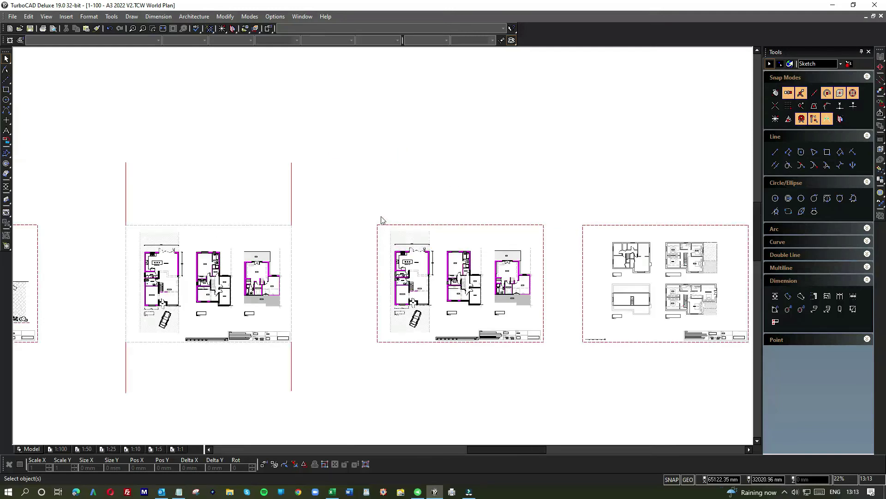
pyautogui.moveTo(598, 232)
pyautogui.mouseDown()
pyautogui.moveTo(732, 253)
pyautogui.moveTo(741, 335)
pyautogui.moveTo(732, 328)
pyautogui.mouseUp()
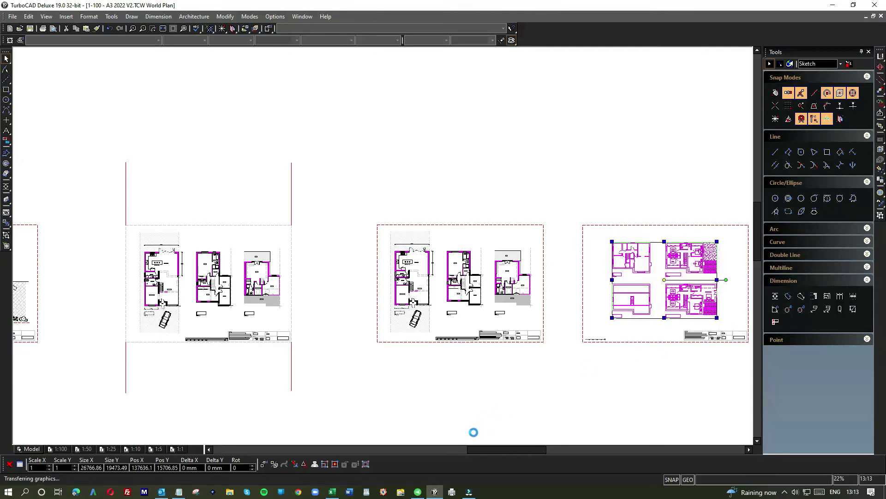
pyautogui.scroll(-2, 374, 230)
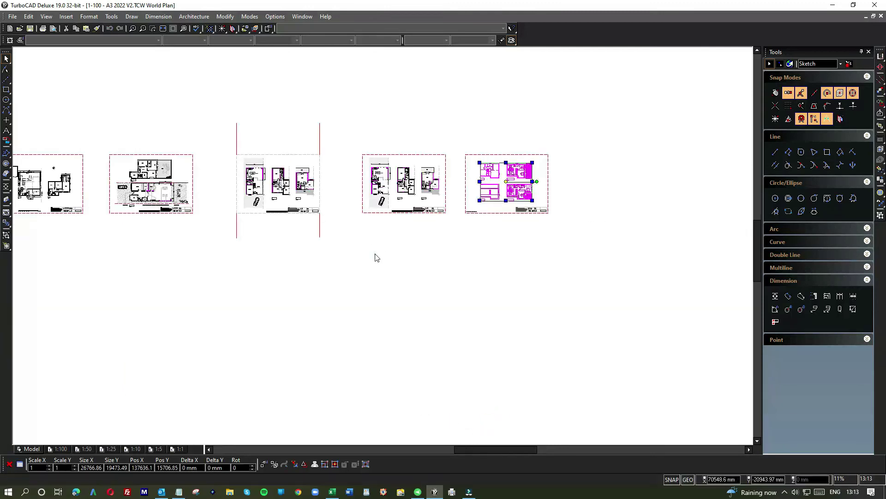
pyautogui.hotkey('ctrl', 'x')
pyautogui.hotkey('ctrl', 'v')
pyautogui.moveTo(377, 246); pyautogui.dragTo(410, 281)
pyautogui.scroll(4, 411, 280)
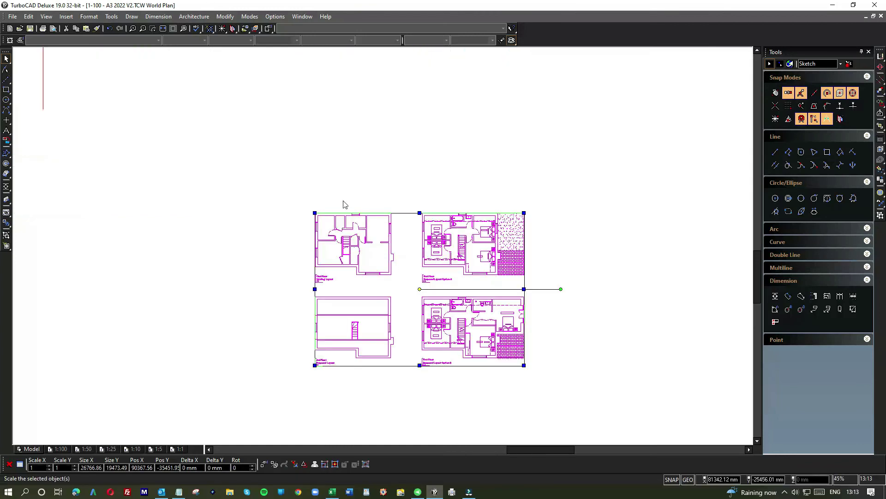
pyautogui.click(259, 179)
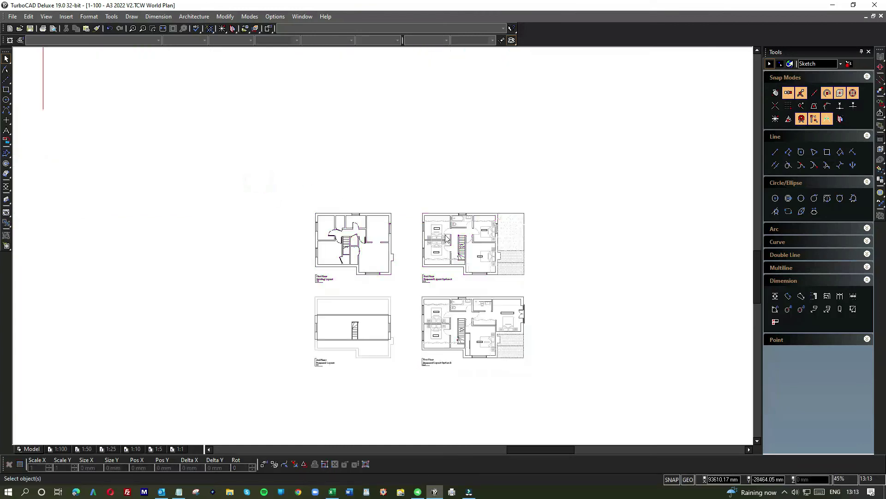
# Step: Move the copied set of four floor plans closer beneath the fourth sheet in the row
pyautogui.scroll(4, 383, 249)
pyautogui.scroll(-2, 383, 250)
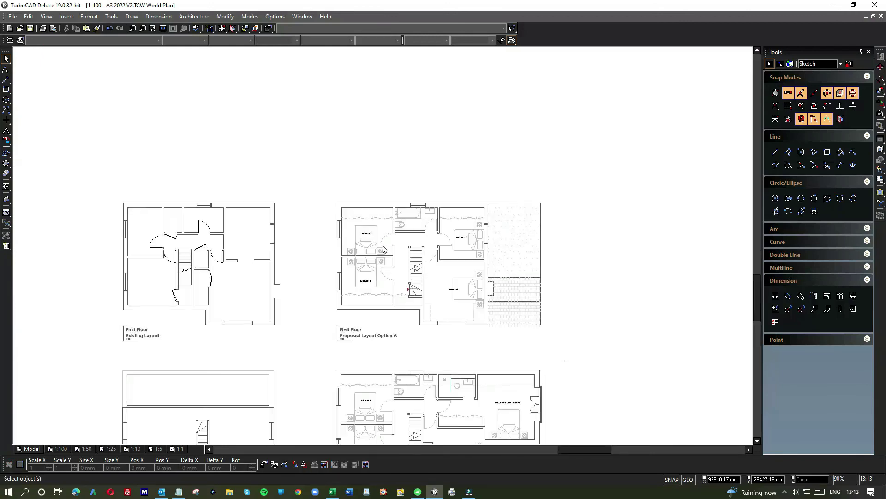
pyautogui.scroll(-2, 383, 250)
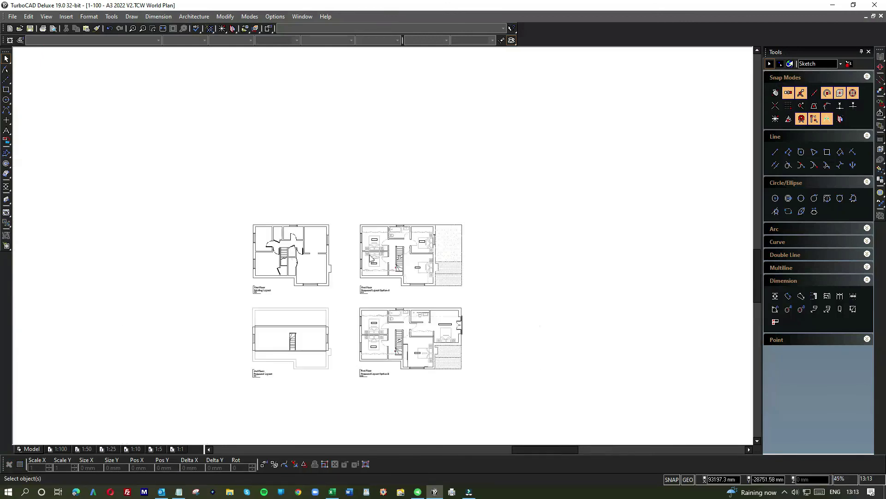
pyautogui.scroll(2, 366, 265)
pyautogui.scroll(-4, 382, 249)
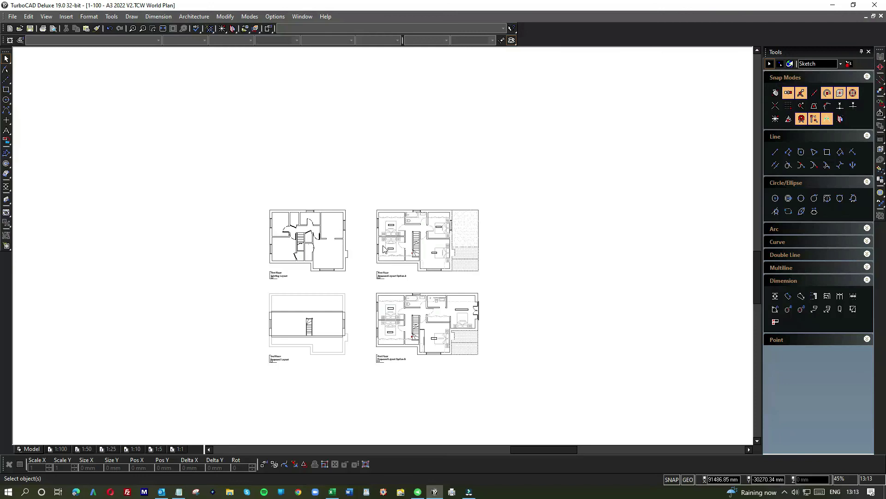
pyautogui.moveTo(317, 215); pyautogui.dragTo(447, 320)
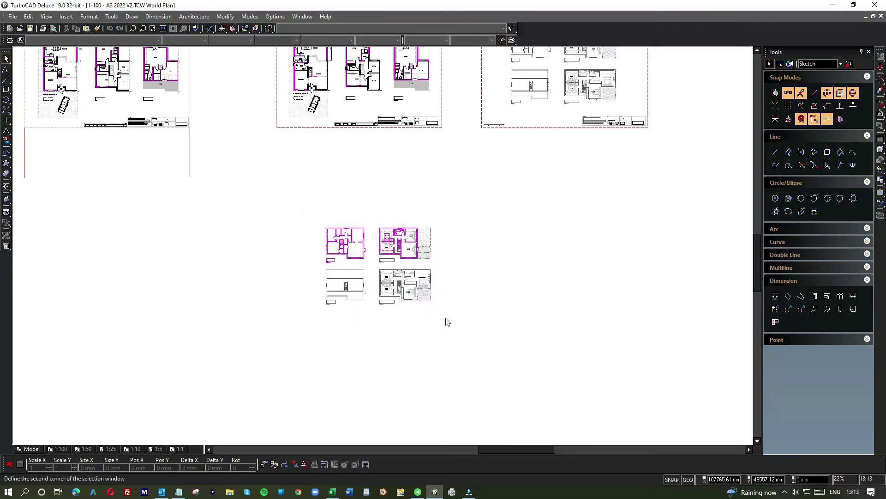
pyautogui.moveTo(380, 275); pyautogui.dragTo(354, 222)
pyautogui.click(421, 195)
# Step: Move the central sheet's drawings and title block out below the row, and place the copied four floor plans inside its page outline
pyautogui.scroll(-4, 422, 197)
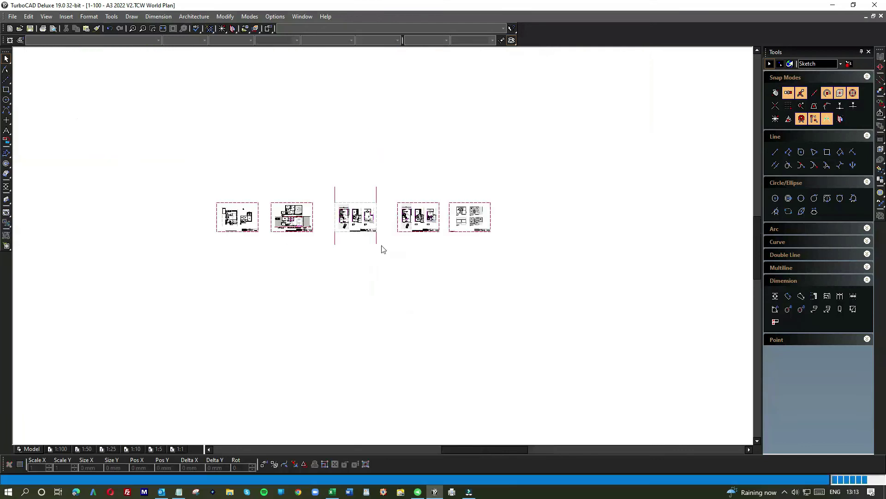
pyautogui.scroll(4, 442, 249)
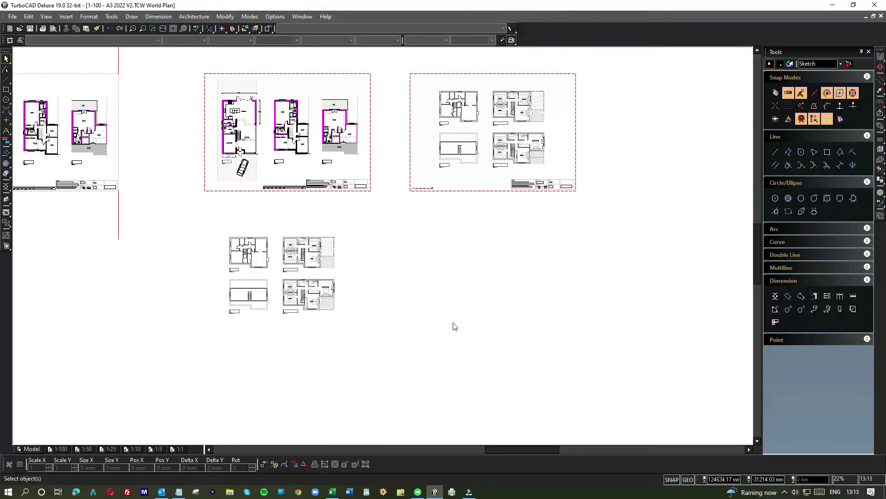
pyautogui.scroll(-2, 400, 289)
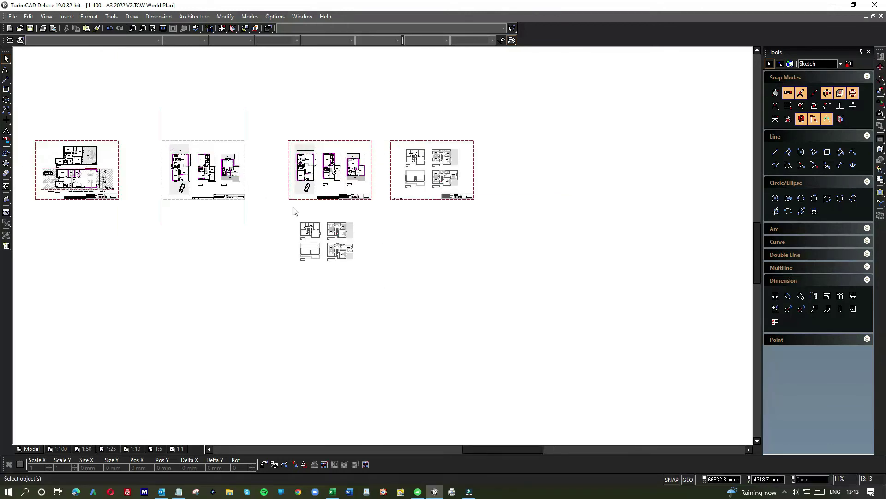
pyautogui.moveTo(167, 139); pyautogui.dragTo(143, 295)
pyautogui.moveTo(279, 213); pyautogui.dragTo(384, 306)
pyautogui.moveTo(324, 247); pyautogui.dragTo(200, 175)
pyautogui.click(198, 250)
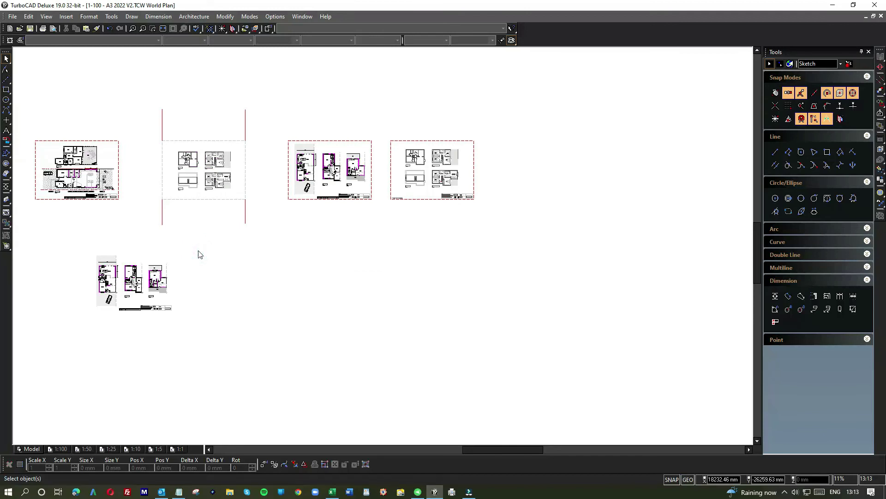
# Step: Check the central page in the full print preview and print it with CutePDF Writer to Downloads, replacing test print.pdf
pyautogui.hotkey('ctrl', 'p')
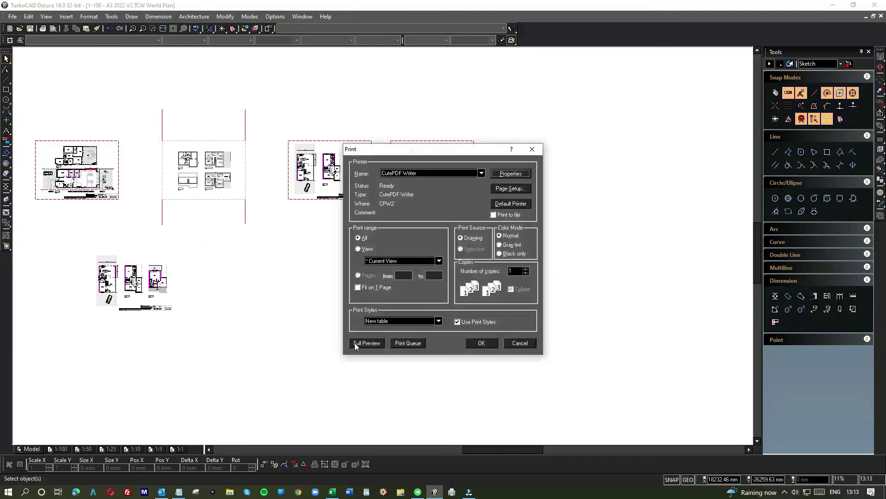
pyautogui.click(365, 343)
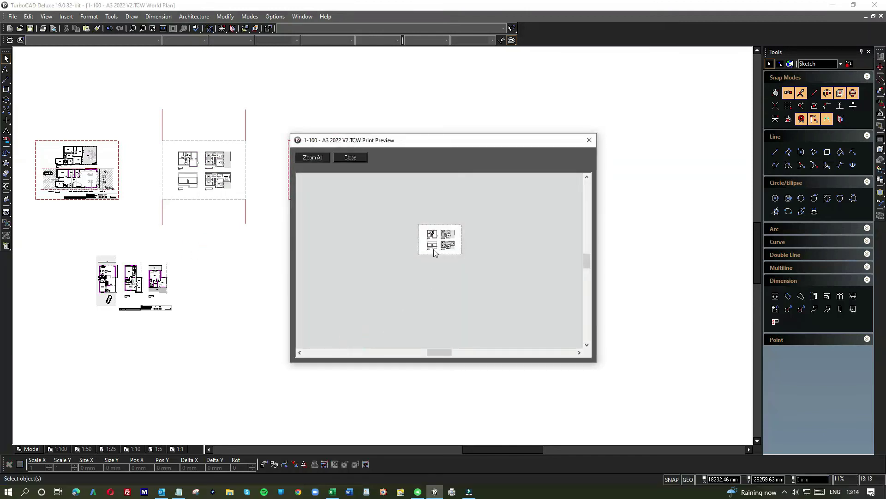
pyautogui.click(589, 140)
pyautogui.click(481, 343)
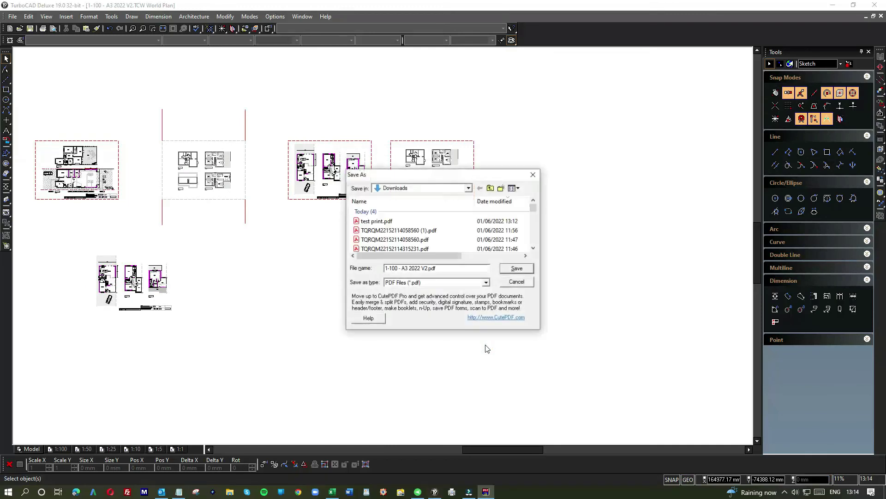
pyautogui.click(377, 221)
pyautogui.click(517, 267)
pyautogui.click(471, 269)
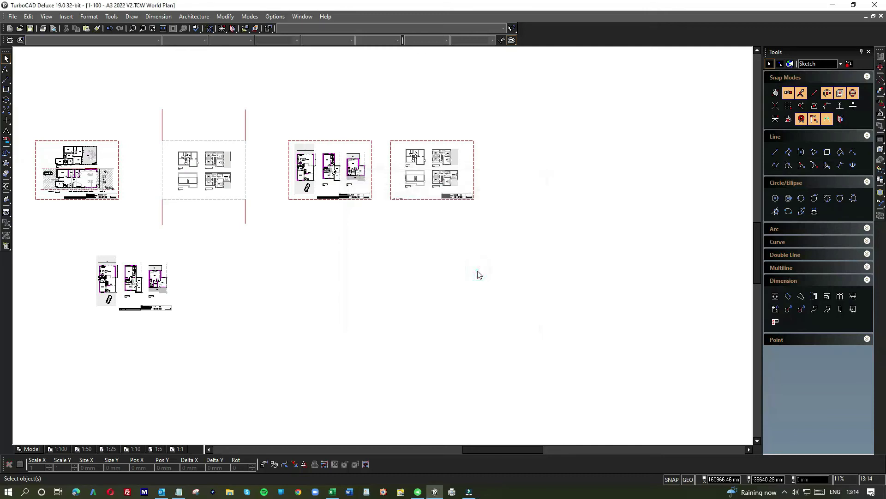
# Step: Open the reprinted test print.pdf in Adobe Acrobat, examine the floor plans at full window size, and close Acrobat and File Explorer
pyautogui.click(233, 491)
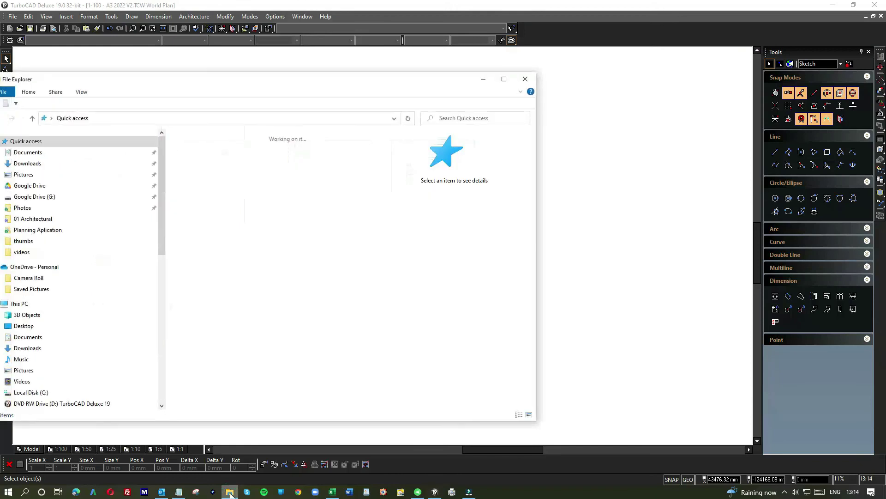
pyautogui.click(212, 322)
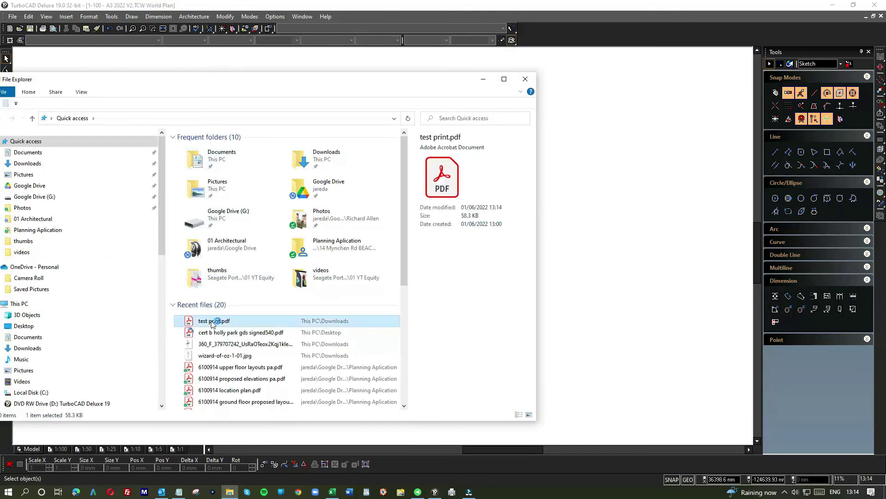
pyautogui.doubleClick(212, 322)
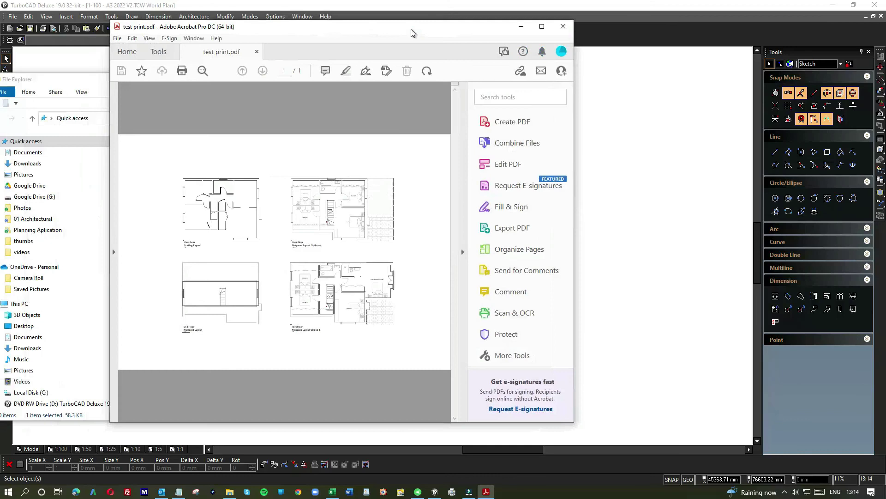
pyautogui.moveTo(412, 32); pyautogui.dragTo(418, 41)
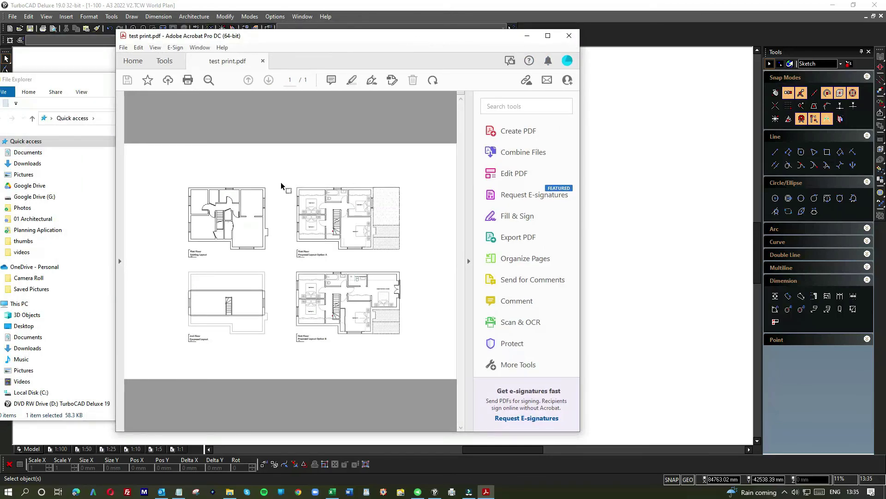
pyautogui.doubleClick(363, 40)
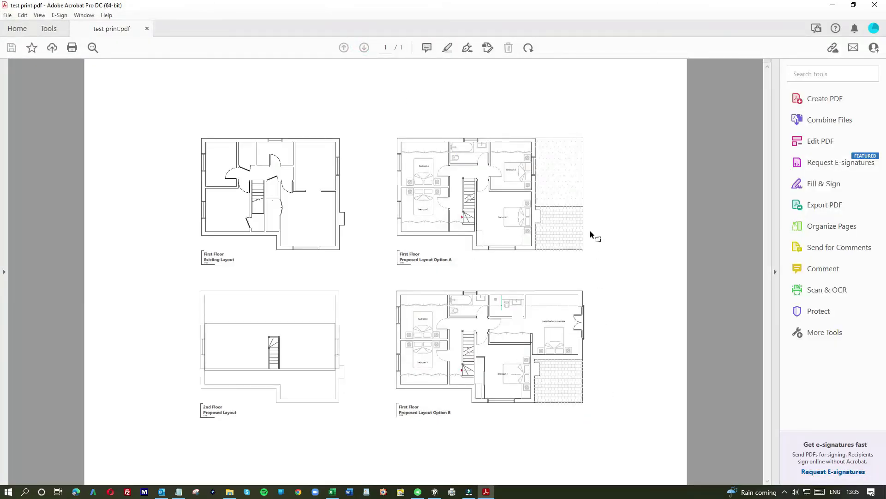
pyautogui.click(875, 5)
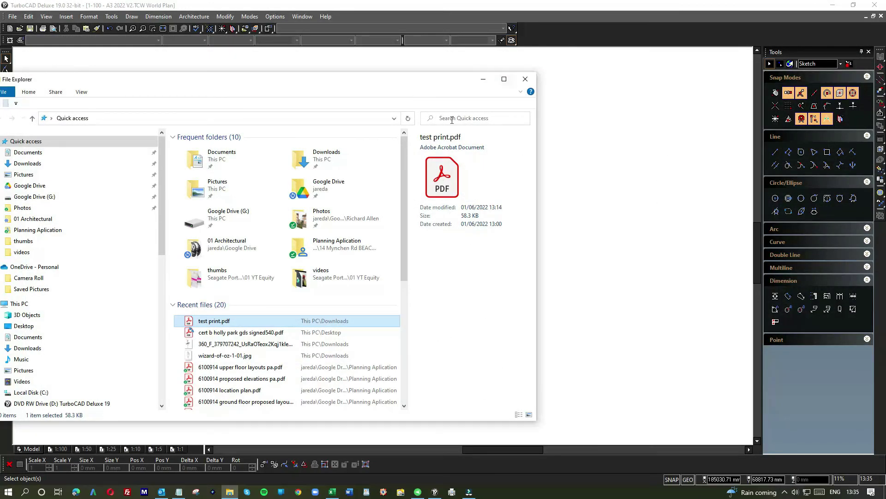
pyautogui.click(525, 79)
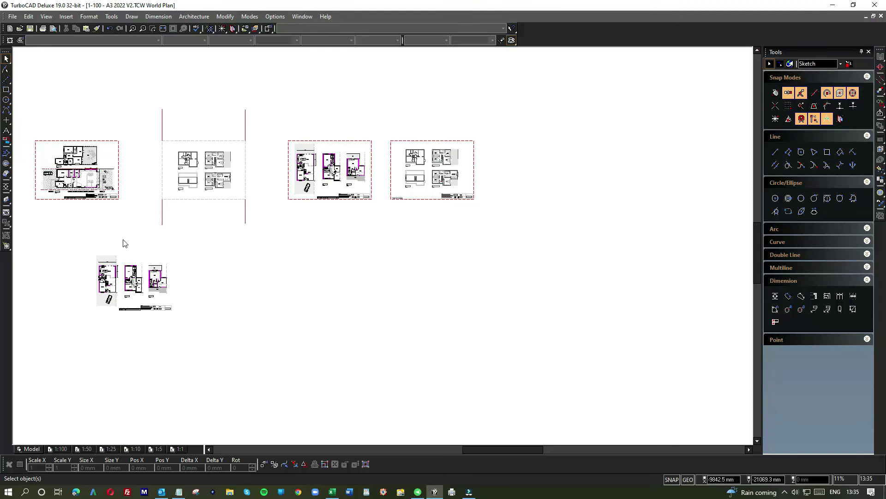
# Step: Move the displaced drawings and title block beneath the fourth sheet, at about X 87,102, Y -21,300 mm
pyautogui.moveTo(85, 238); pyautogui.dragTo(208, 341)
pyautogui.moveTo(146, 282); pyautogui.dragTo(344, 240)
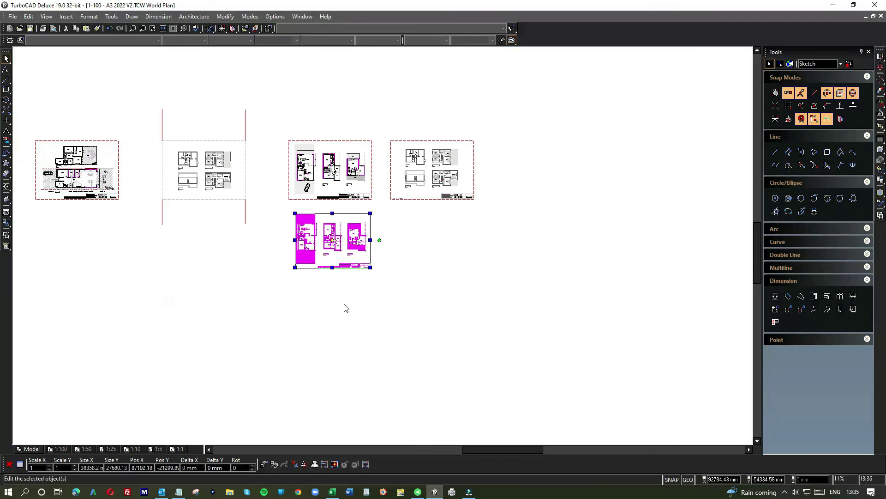
pyautogui.click(344, 289)
pyautogui.moveTo(276, 212); pyautogui.dragTo(382, 283)
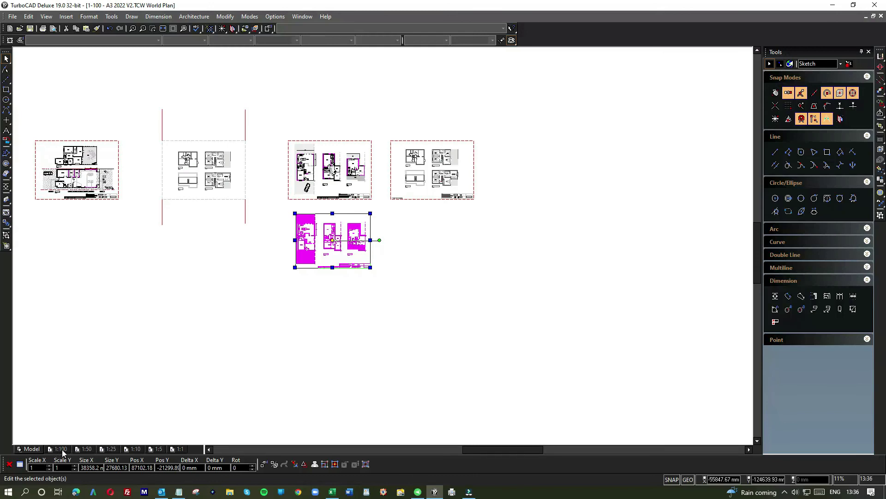
# Step: Look at the 1:100 and 1:10 paper space layouts and return to model space
pyautogui.click(84, 449)
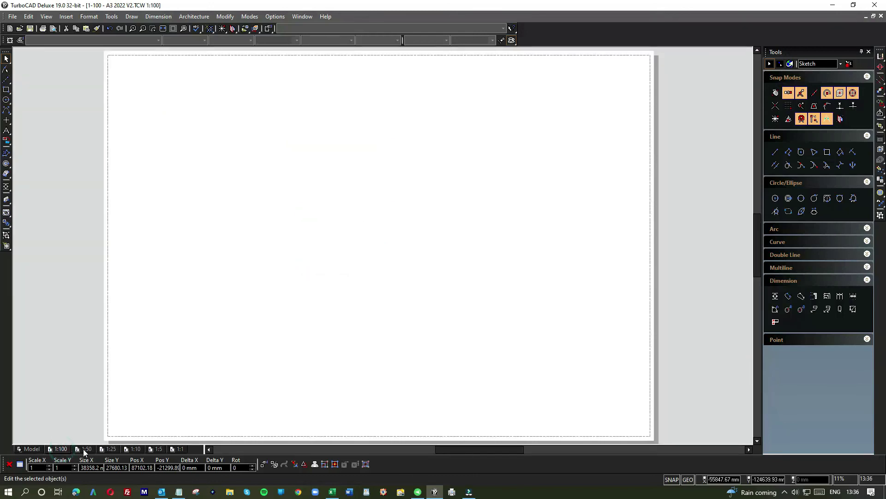
pyautogui.click(129, 448)
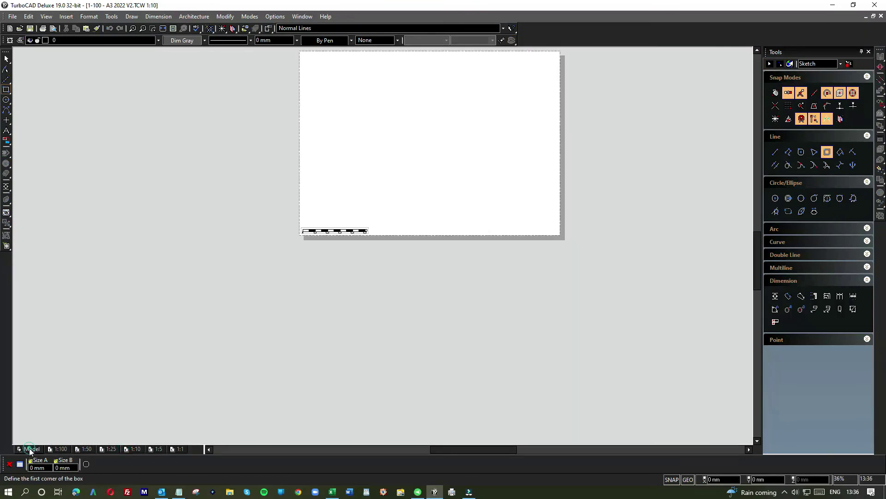
pyautogui.click(30, 449)
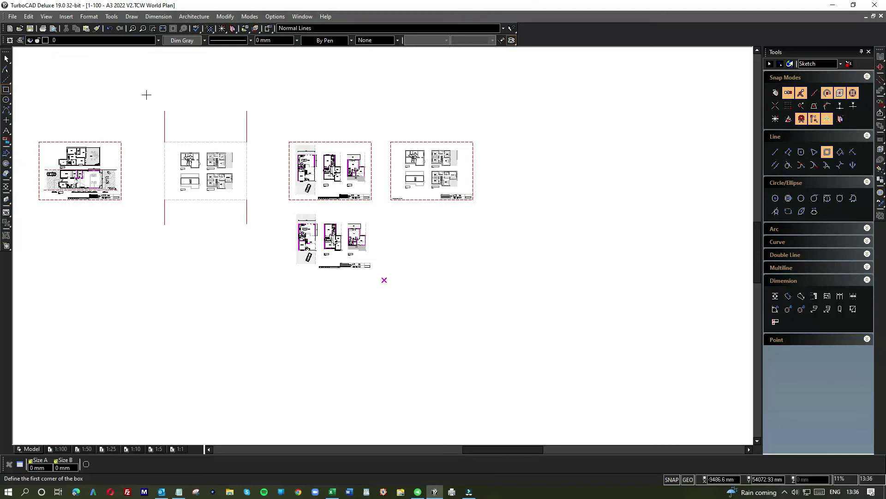
# Step: Delete the first two sheets in the row, including their borders and drawings
pyautogui.scroll(2, 204, 131)
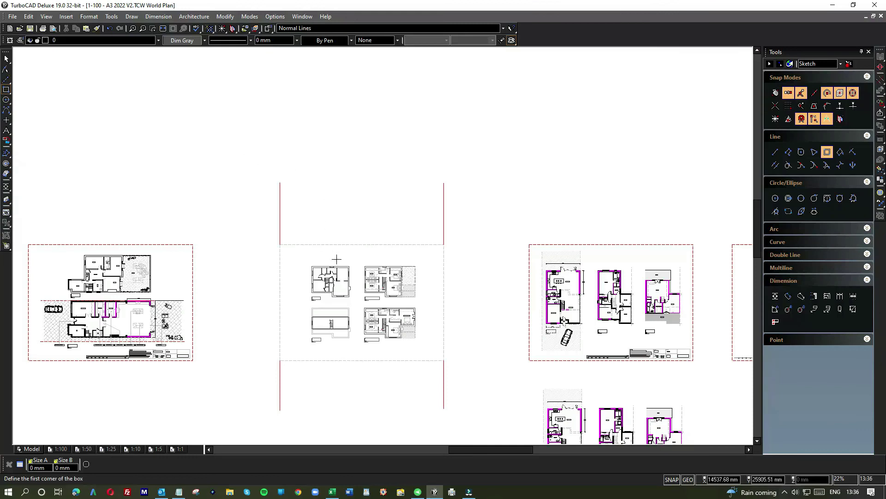
pyautogui.scroll(3, 337, 259)
pyautogui.scroll(-6, 382, 241)
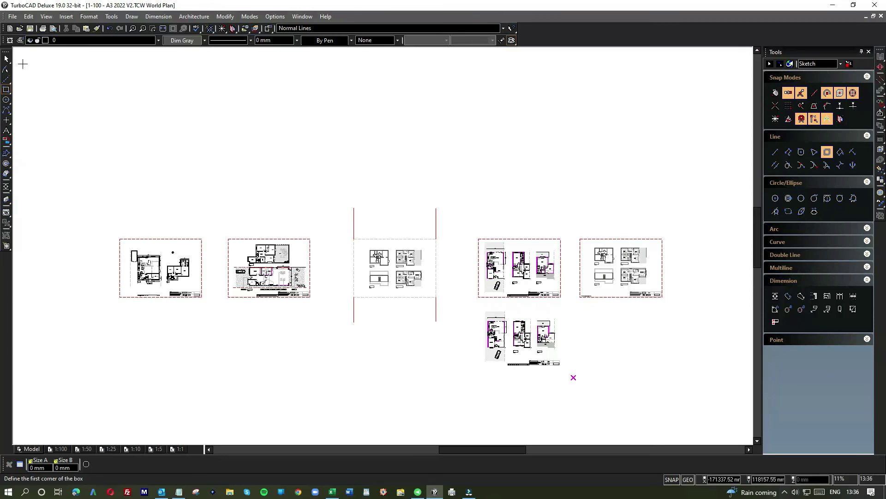
pyautogui.click(7, 59)
pyautogui.click(113, 221)
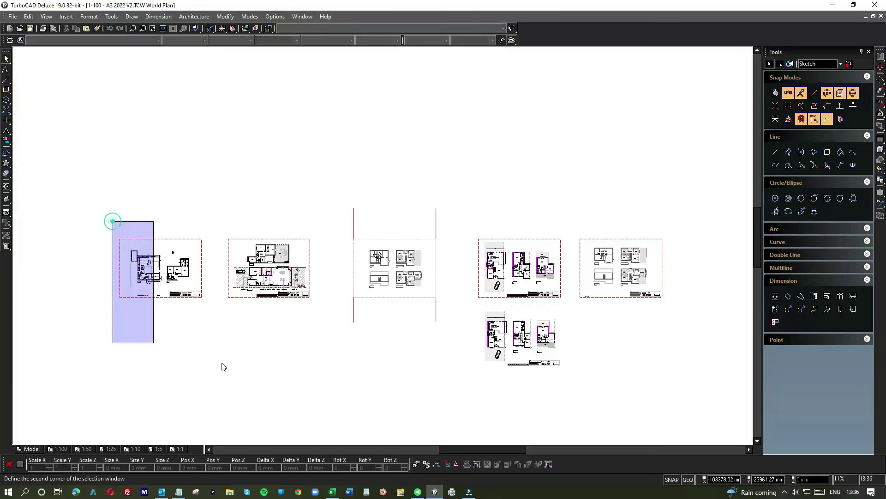
pyautogui.click(338, 331)
pyautogui.press('Delete')
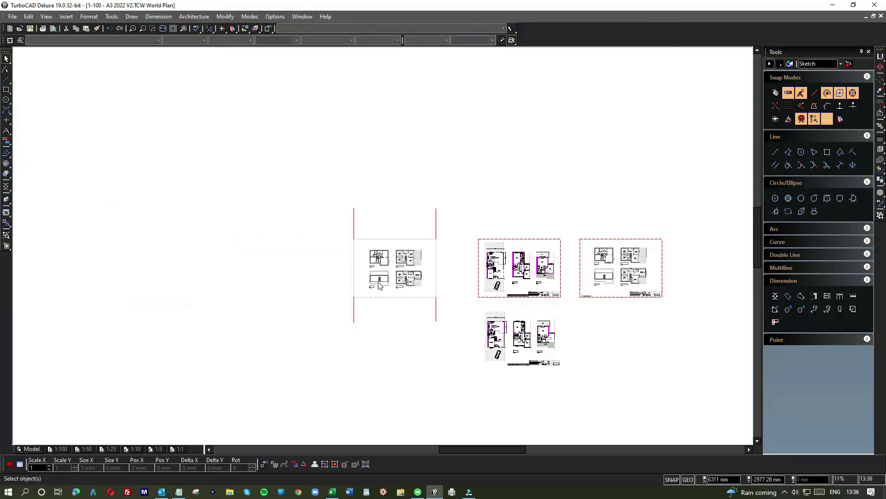
# Step: Delete the four floor plans inside the central page outline, and the last two sheets with the drawings beneath them
pyautogui.click(362, 244)
pyautogui.click(432, 302)
pyautogui.press('Delete')
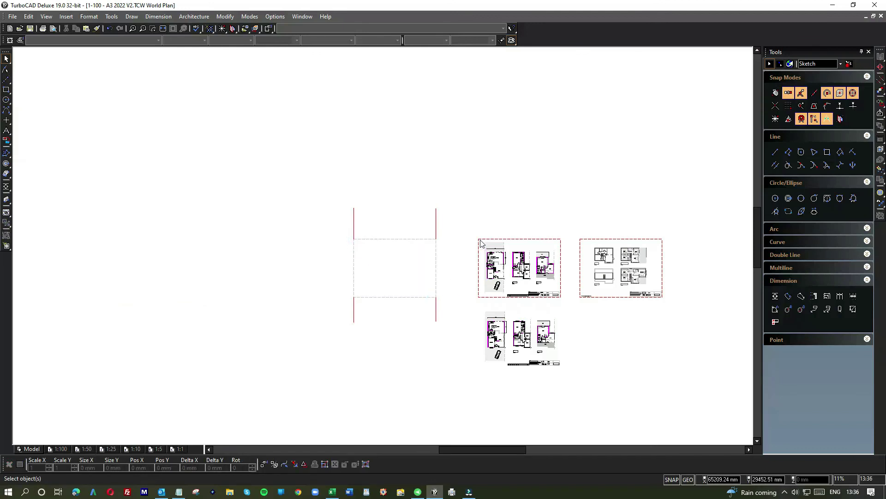
pyautogui.click(452, 228)
pyautogui.click(722, 431)
pyautogui.press('Delete')
# Step: Save the drawing 1-100 - A3 2022 V2 with only the empty central page outline
pyautogui.scroll(-2, 485, 330)
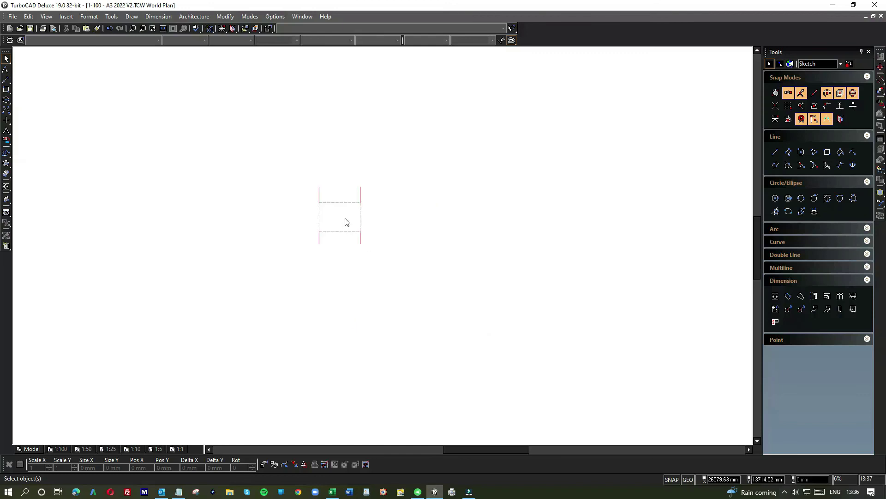
pyautogui.scroll(2, 384, 249)
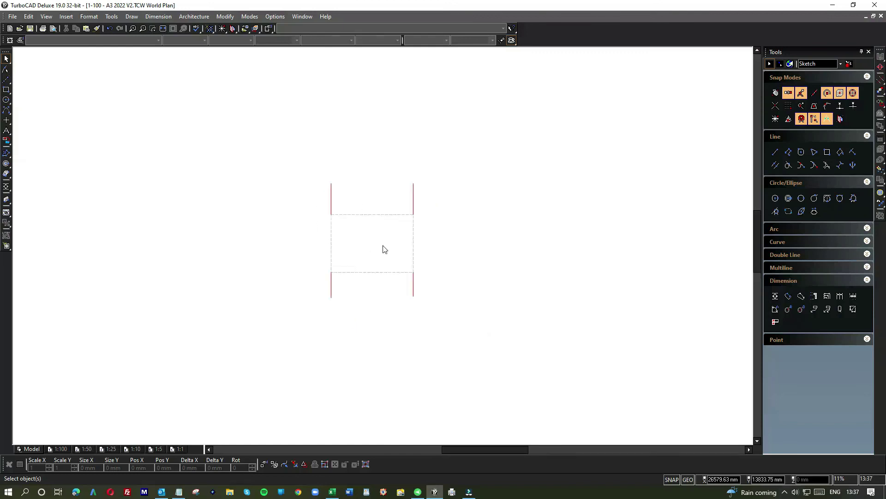
pyautogui.click(30, 29)
pyautogui.scroll(-3, 384, 249)
pyautogui.scroll(3, 383, 249)
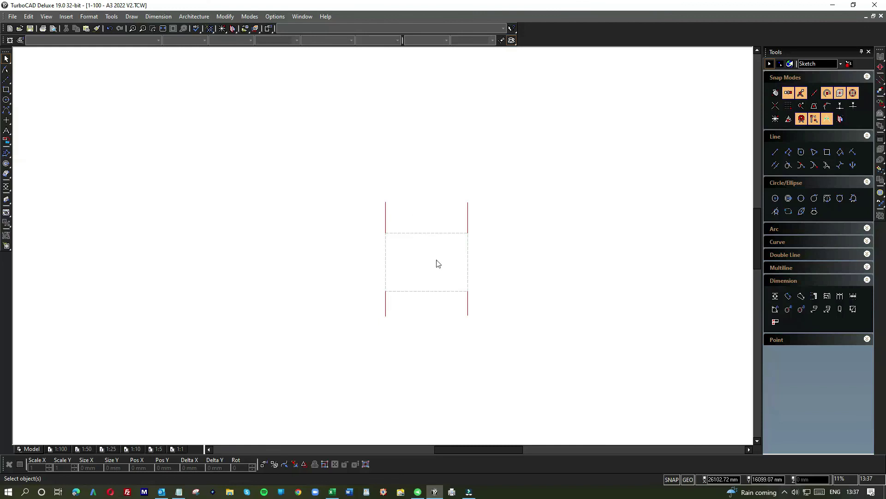
# Step: Review the model space page setup, including the A3 landscape paper, drawing sheet size and 1:100 printing scale, and accept it
pyautogui.scroll(-2, 385, 250)
pyautogui.scroll(2, 384, 248)
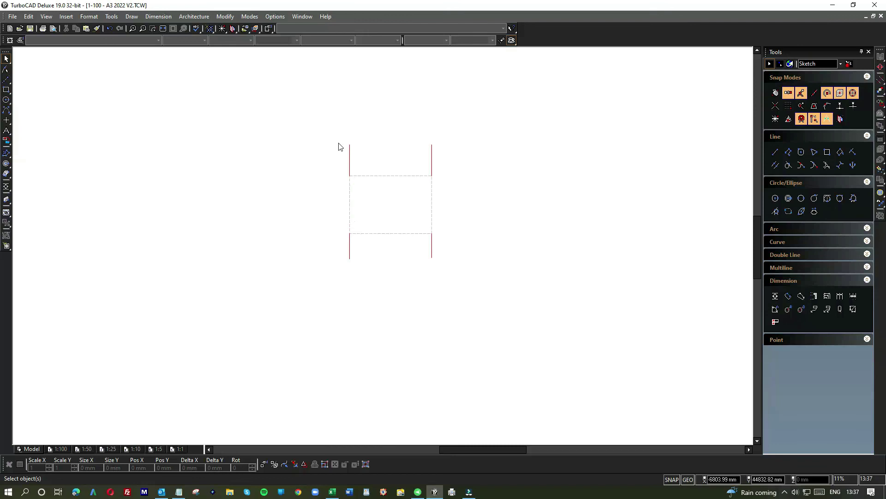
pyautogui.click(12, 16)
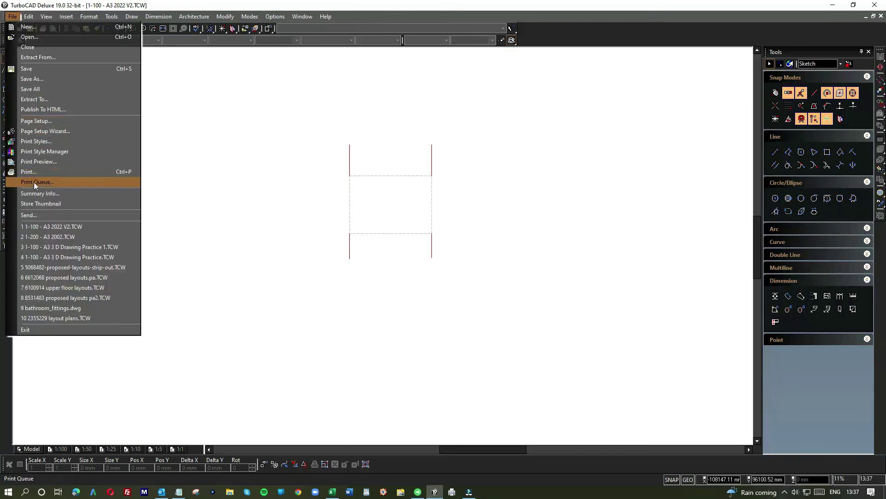
pyautogui.click(36, 120)
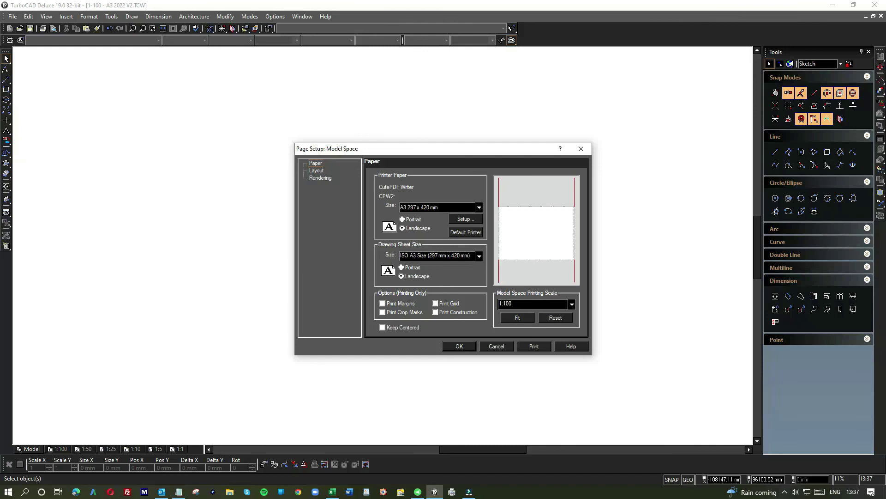
pyautogui.click(460, 346)
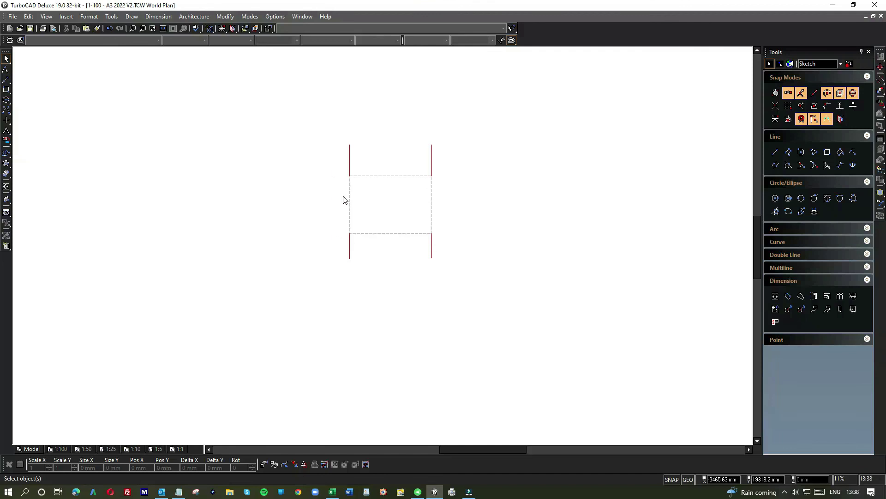
# Step: Check the full print preview of the empty page, and start printing it to CutePDF Writer but cancel saving the PDF
pyautogui.hotkey('ctrl', 'p')
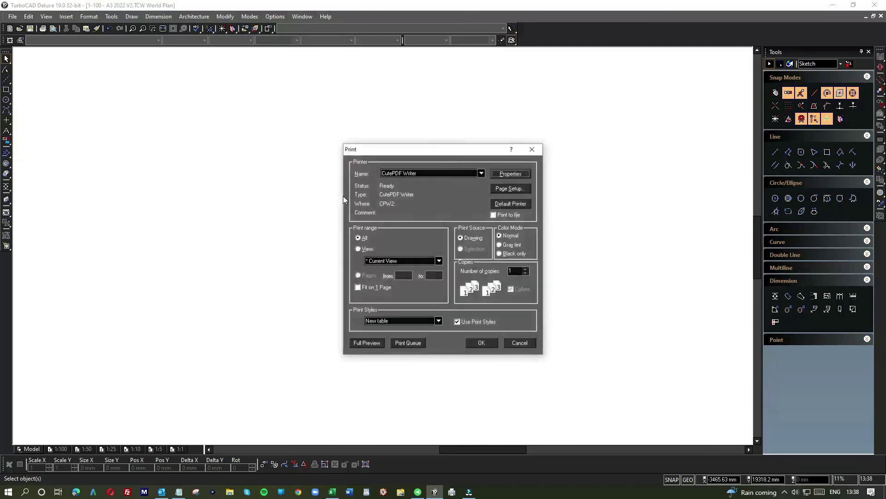
pyautogui.click(367, 343)
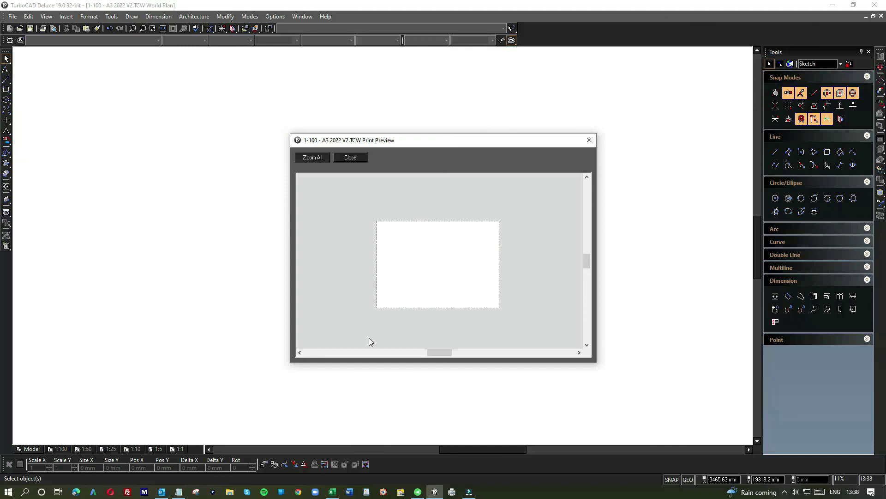
pyautogui.moveTo(434, 146); pyautogui.dragTo(107, 129)
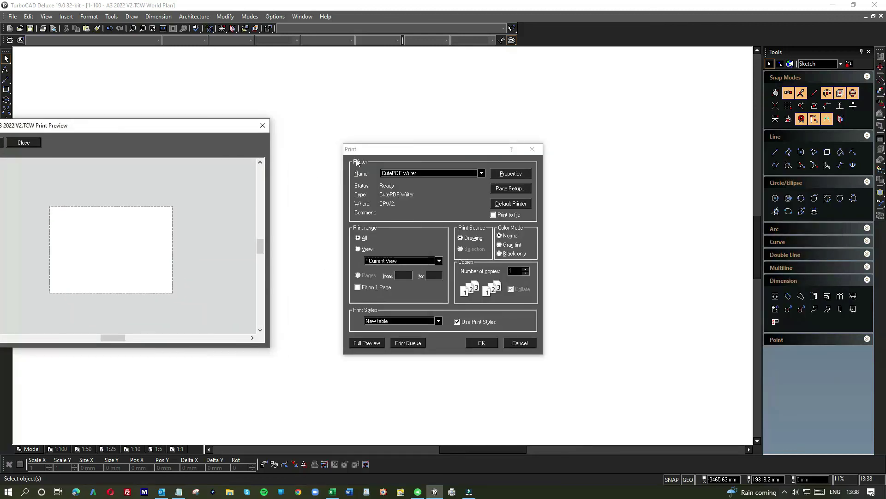
pyautogui.click(262, 129)
pyautogui.click(474, 342)
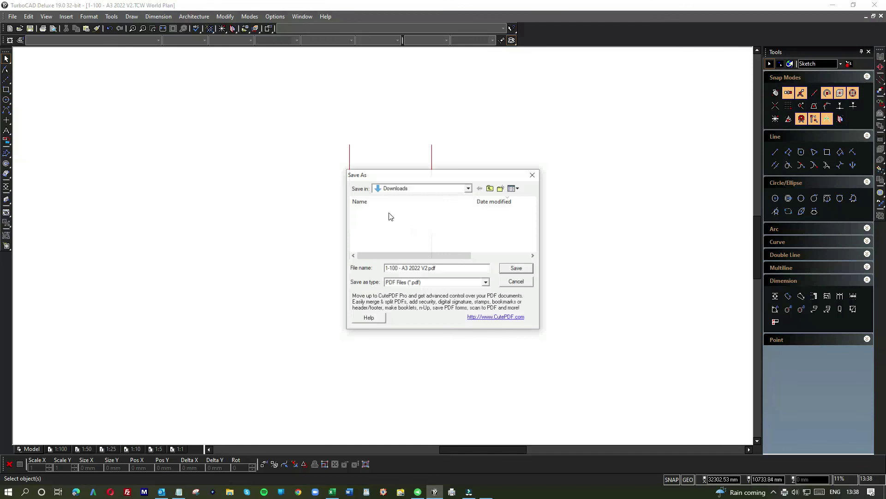
pyautogui.click(524, 283)
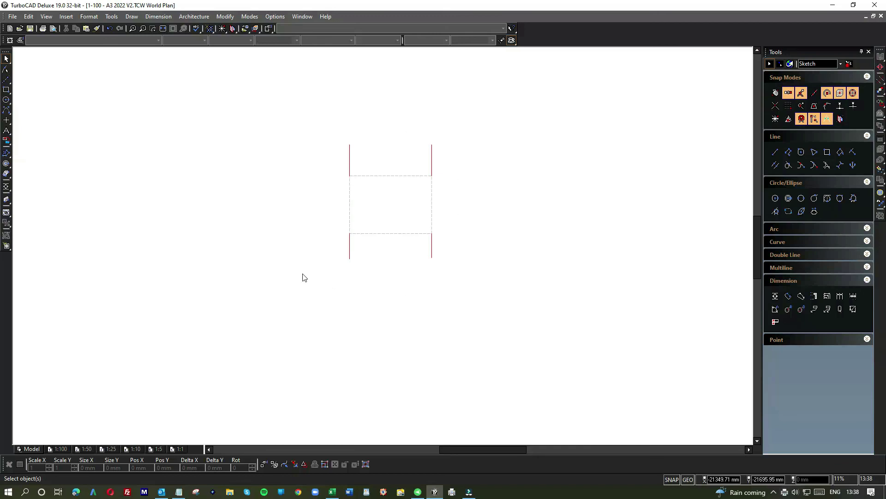
pyautogui.scroll(-3, 462, 244)
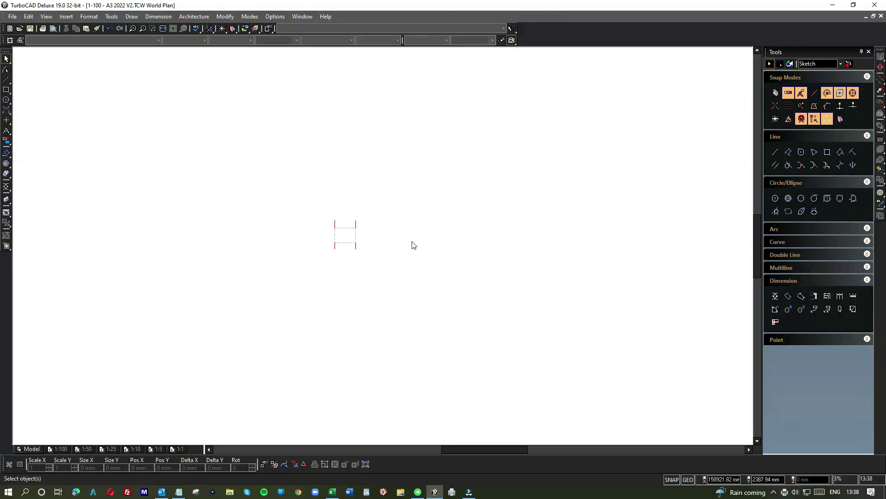
pyautogui.scroll(3, 377, 244)
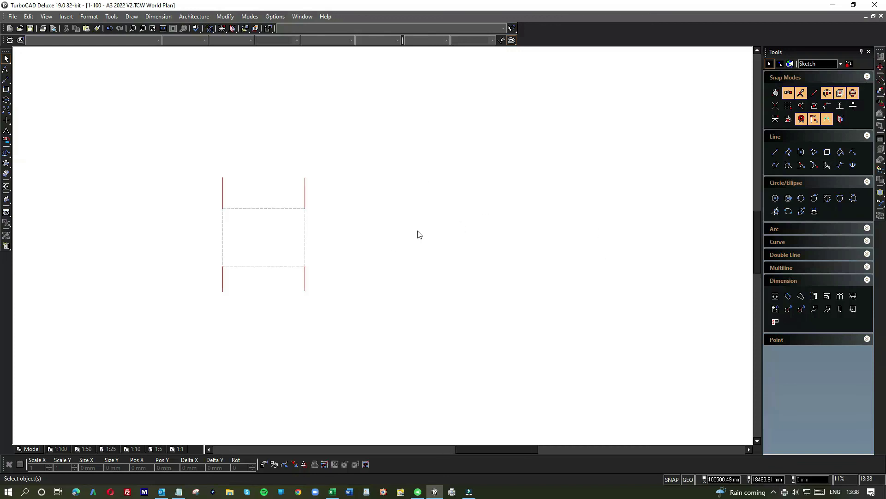
pyautogui.scroll(-2, 382, 248)
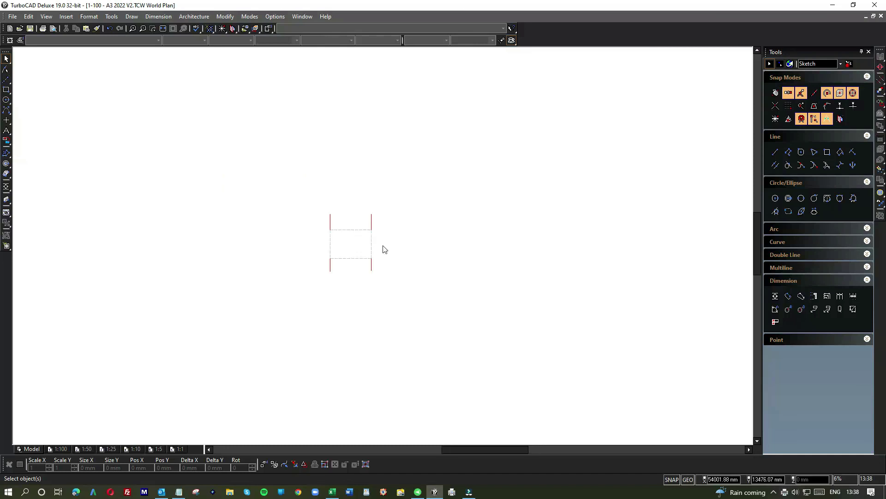